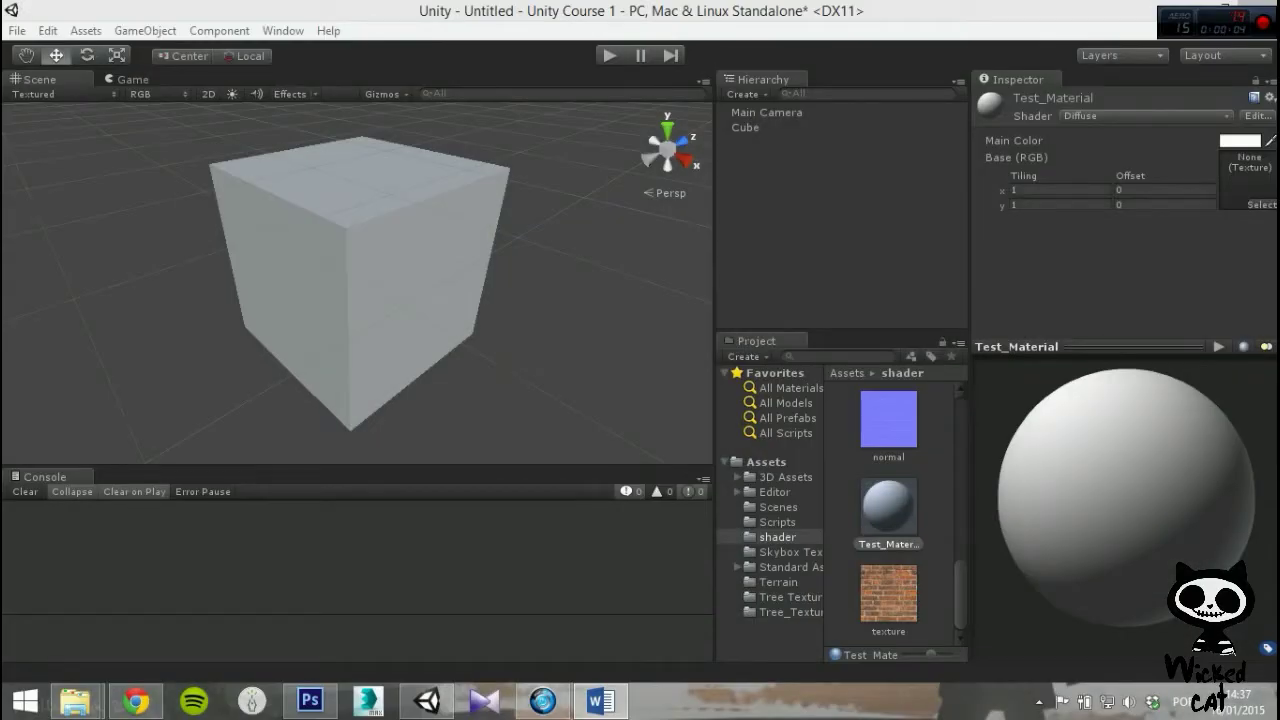
- Switch Test_Material to the Reflective/VertexLit shader and assign the cube texture from the shader folder as its base texture
click(1146, 116)
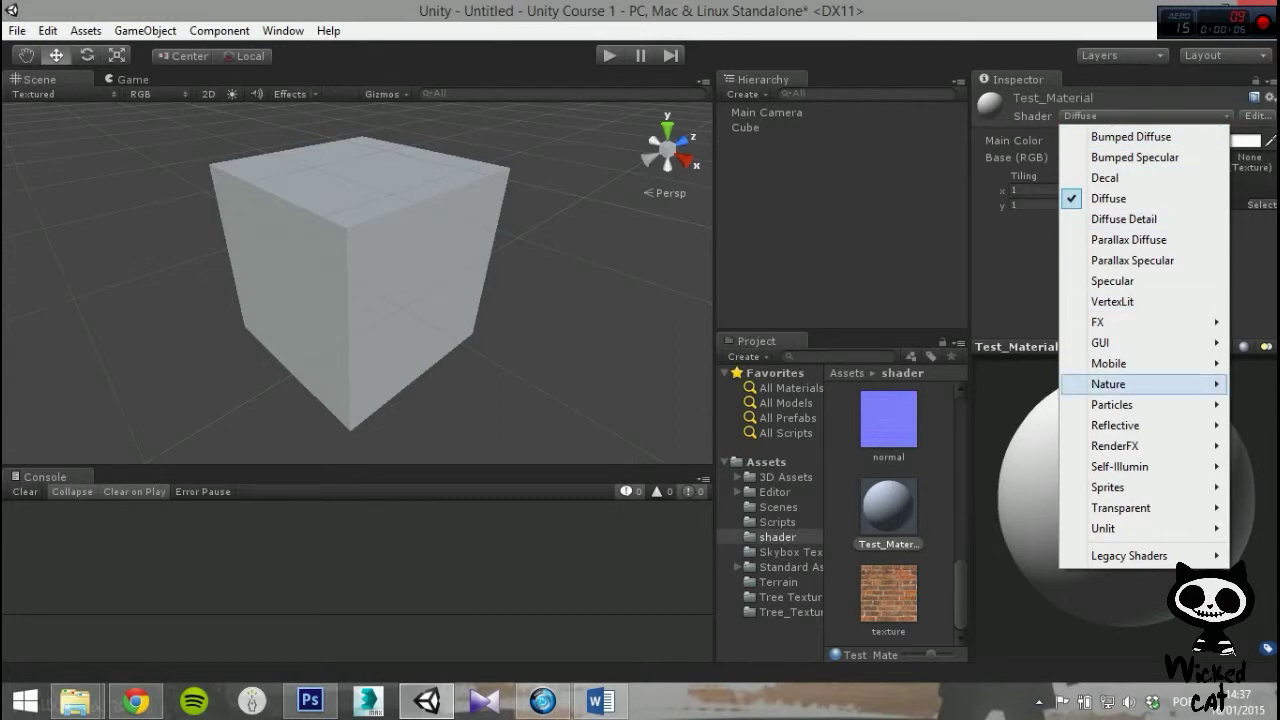
mouse_move(1144, 426)
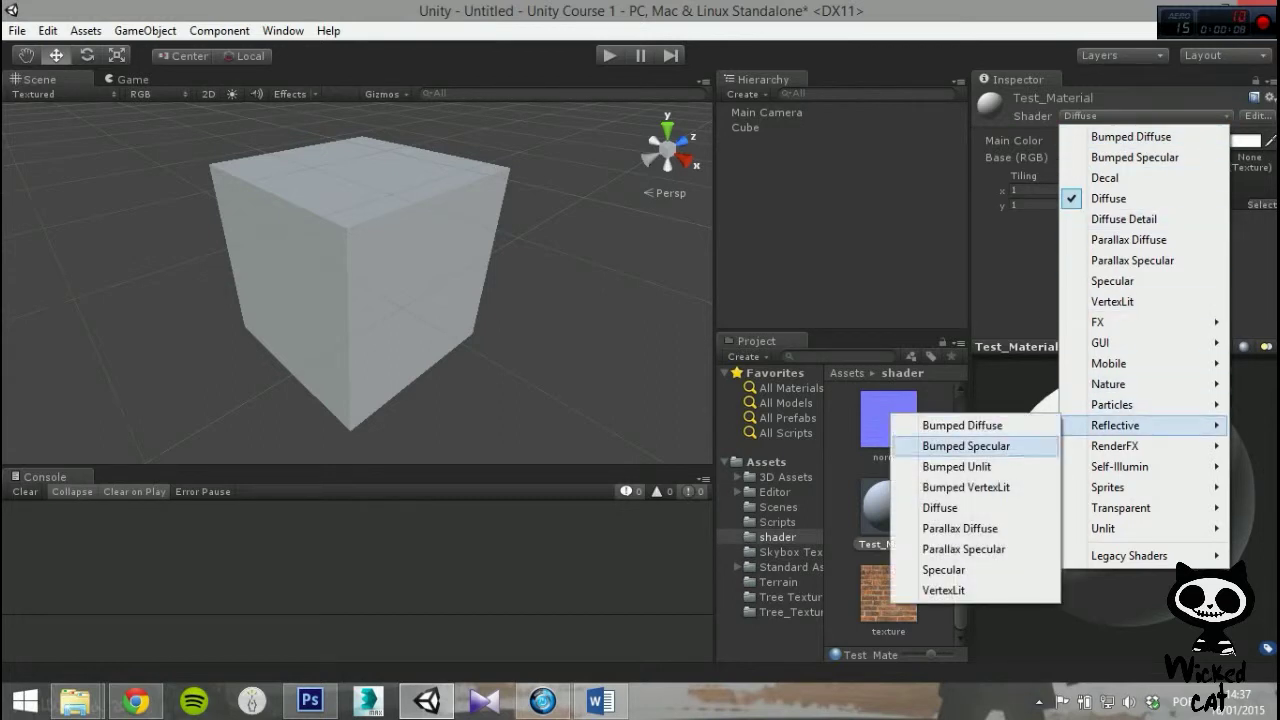
click(943, 590)
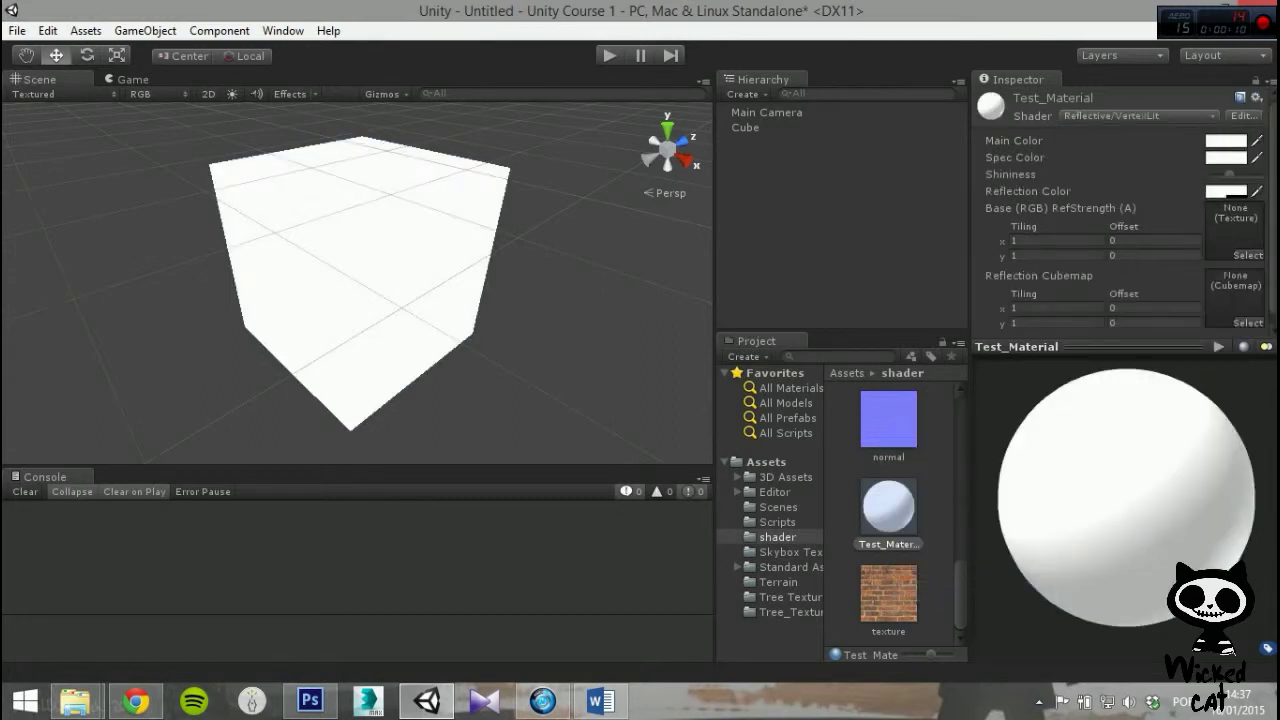
scroll(888, 515, up, 12)
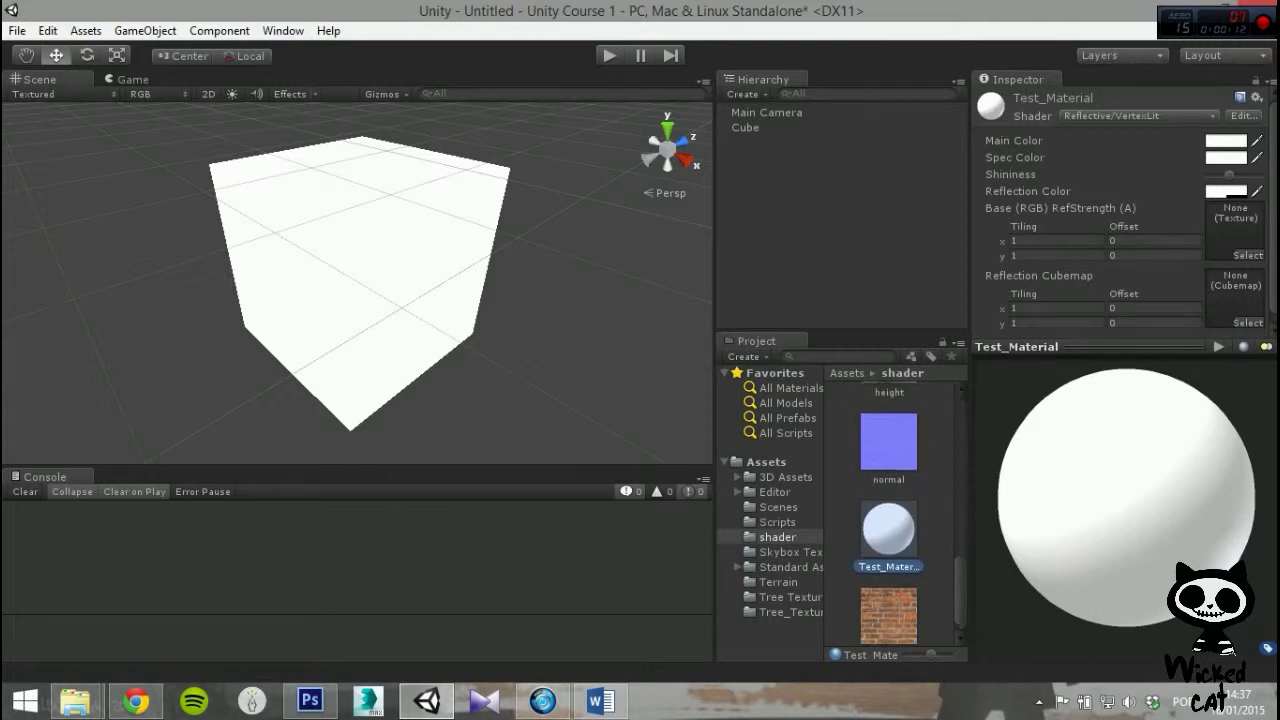
scroll(889, 510, up, 5)
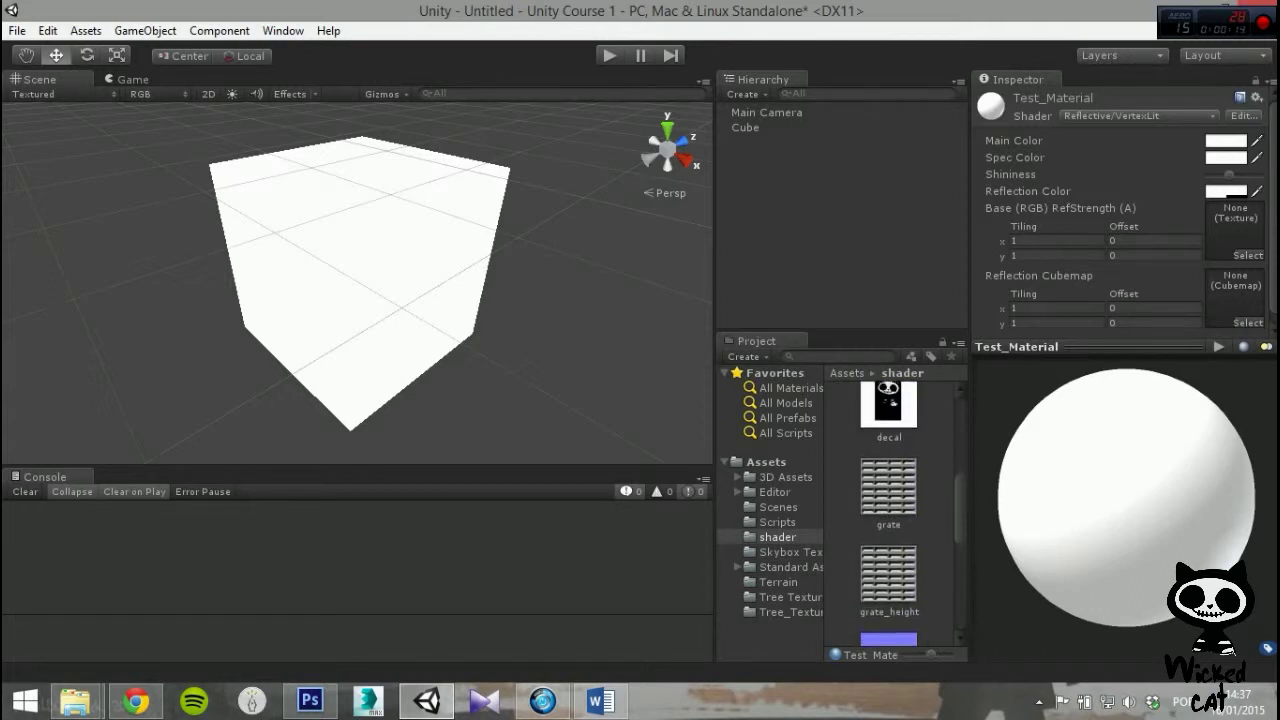
scroll(889, 510, up, 3)
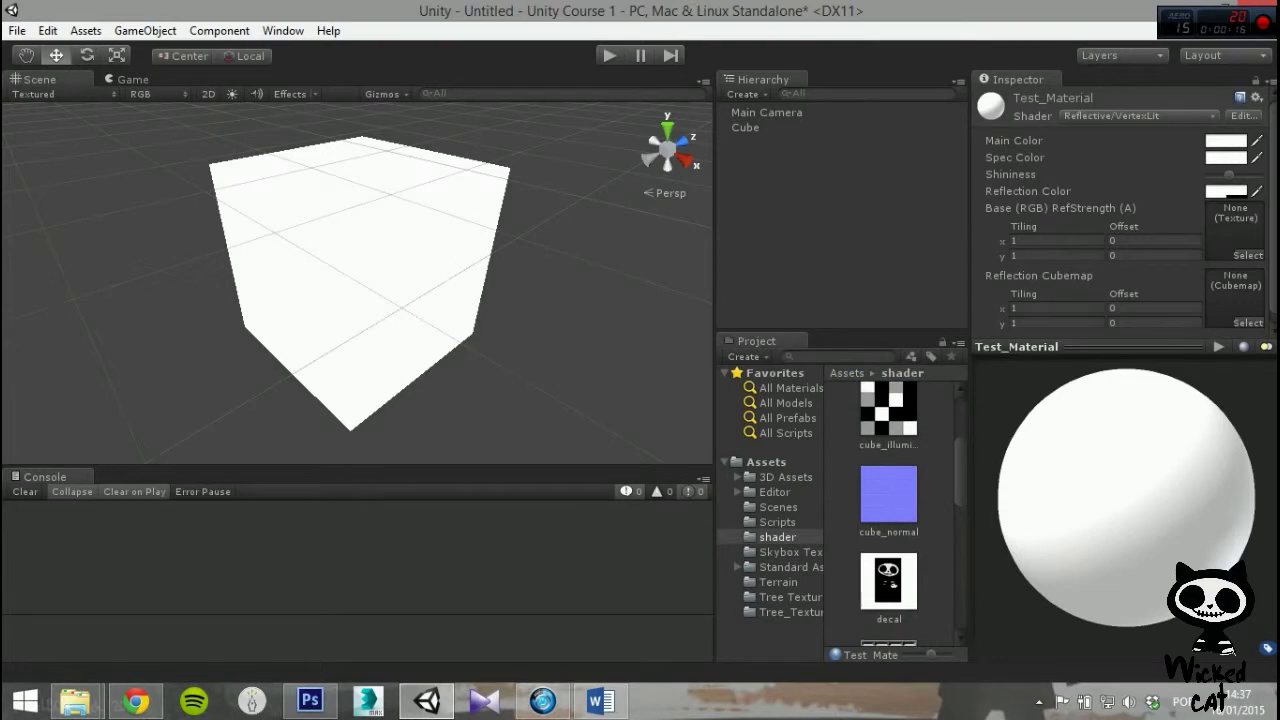
drag(888, 421, 1234, 230)
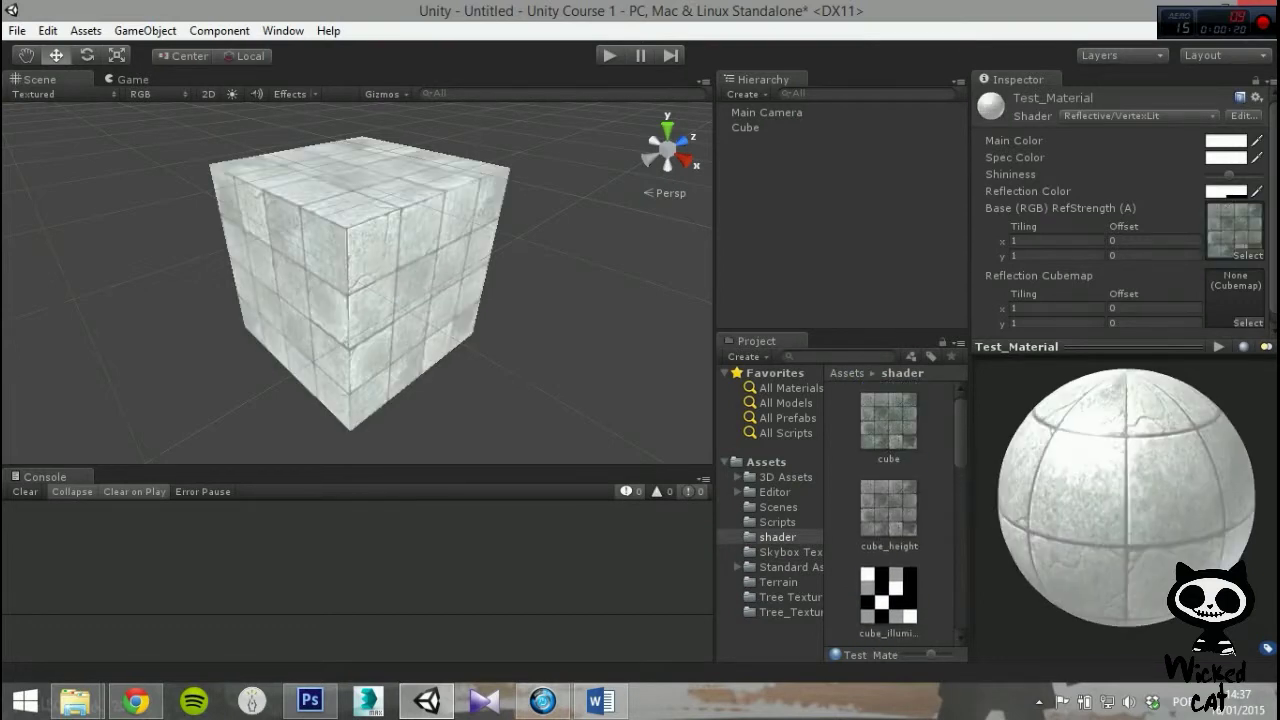
- Assign a reflection cubemap to Test_Material and adjust its shininess, checking the preview sphere from different angles
scroll(1120, 215, down, 1)
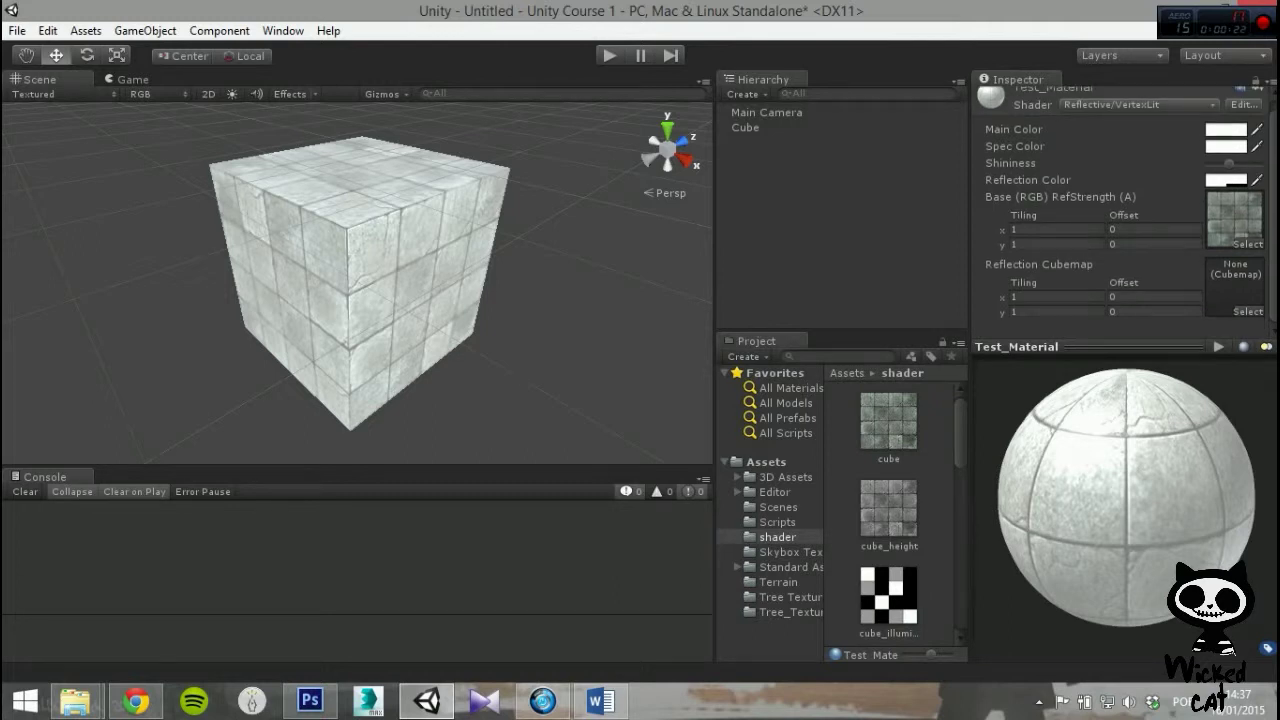
click(1248, 312)
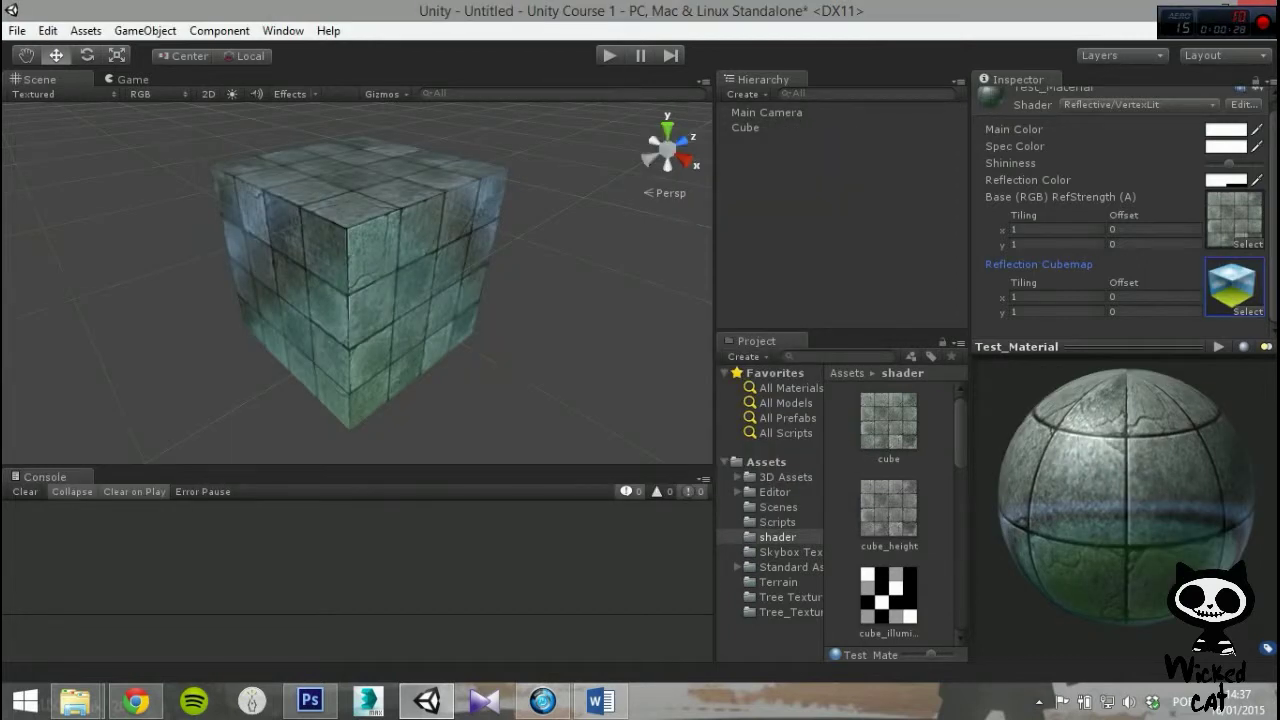
drag(1110, 470, 1095, 435)
mouse_move(1229, 163)
mouse_down()
mouse_move(1255, 163)
mouse_move(1208, 163)
mouse_move(1232, 163)
mouse_up()
drag(1125, 460, 1120, 500)
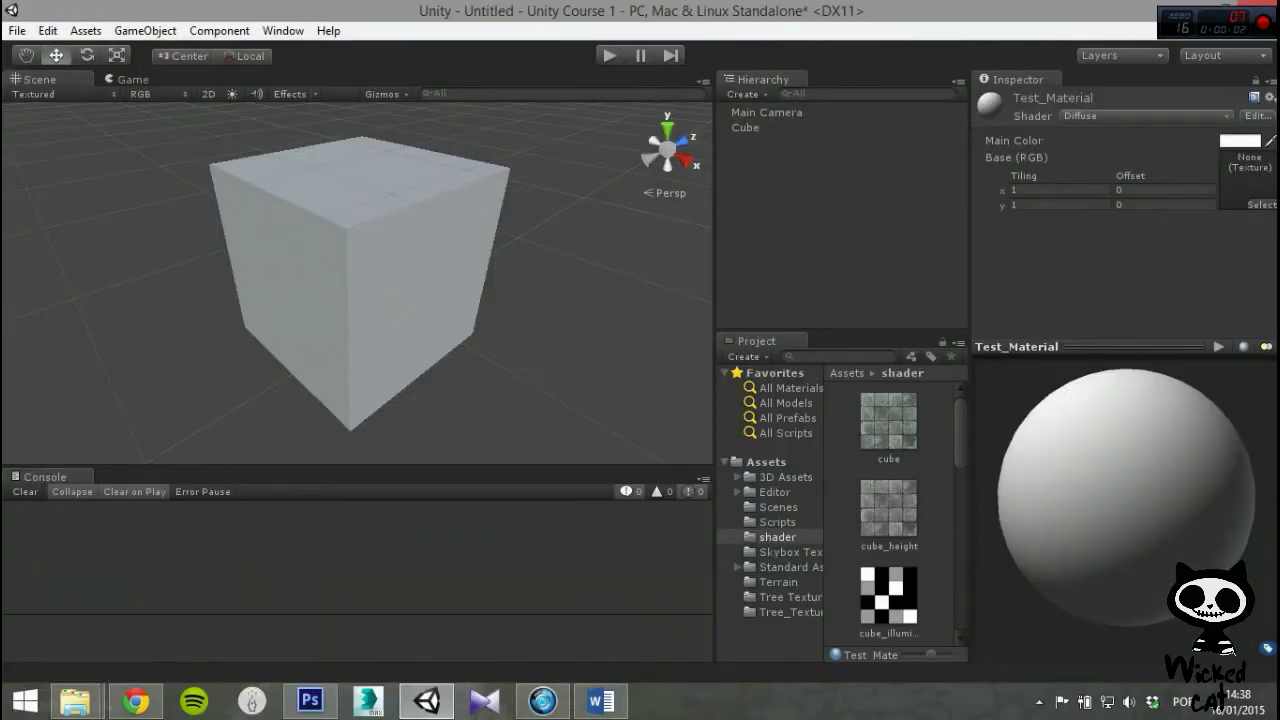
- Switch Test_Material from Diffuse to the Reflective/Diffuse shader and assign the cube texture as its base texture
click(1146, 117)
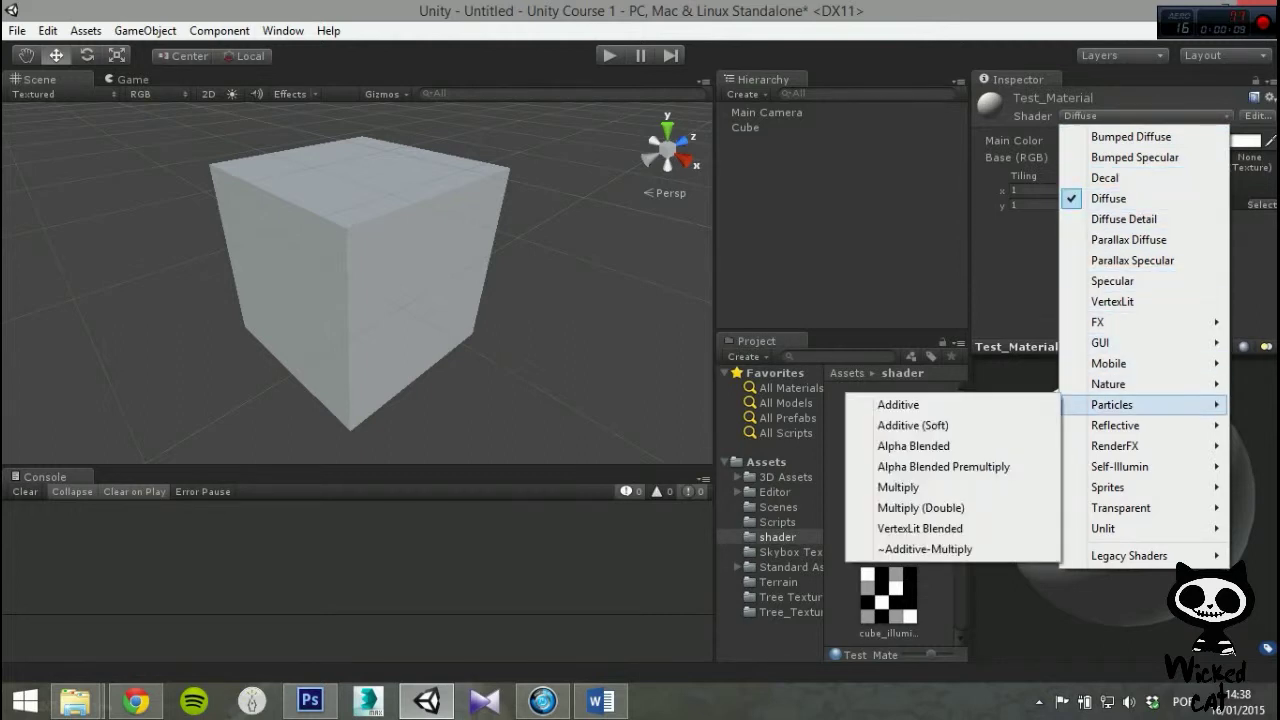
mouse_move(1115, 426)
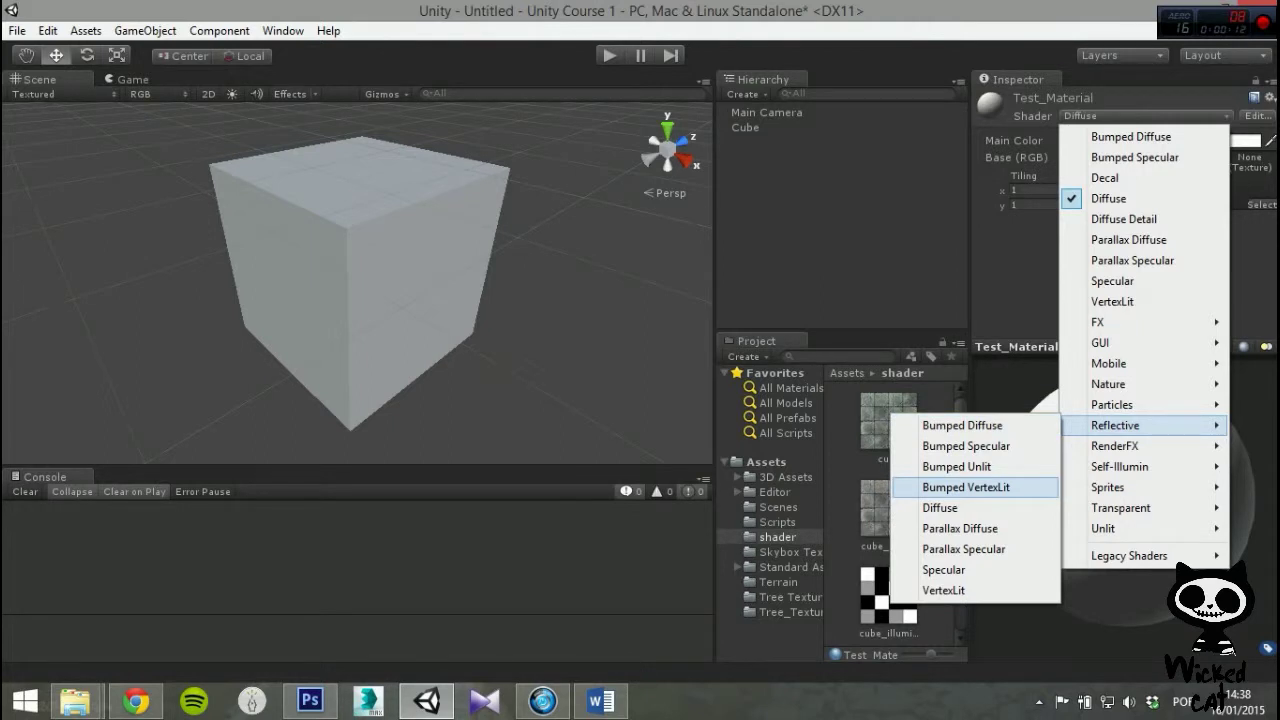
click(940, 507)
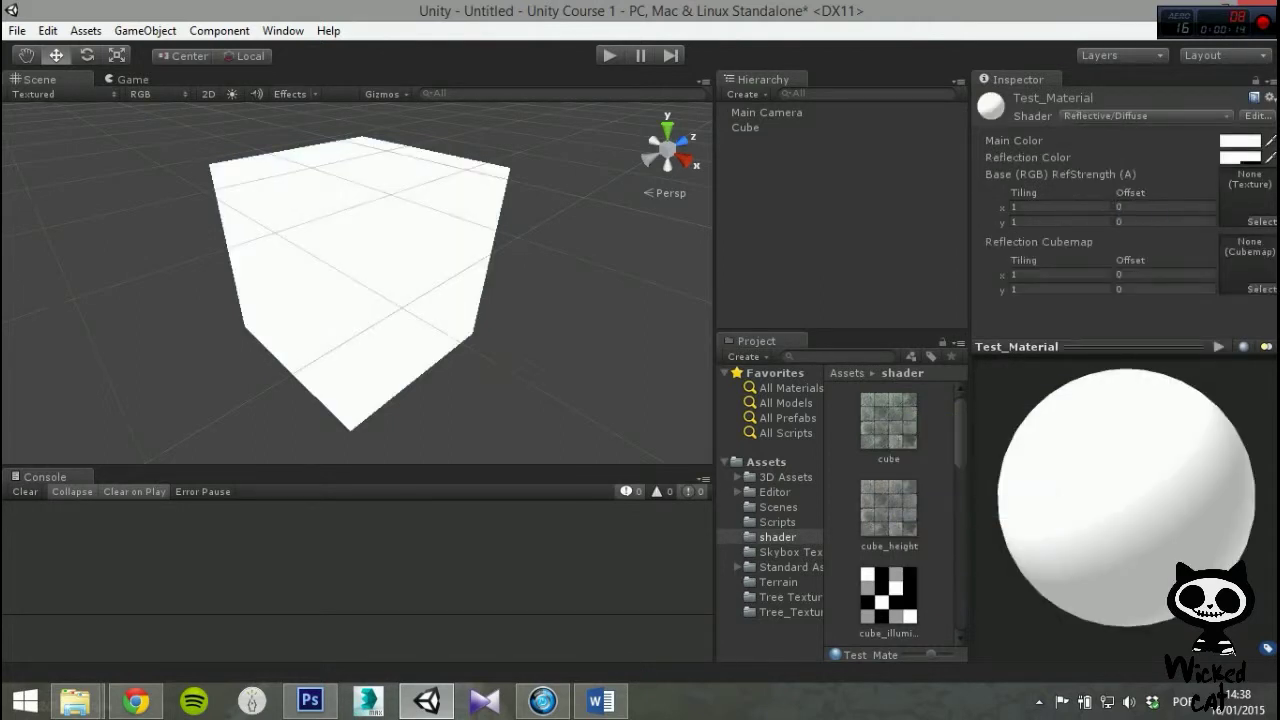
drag(888, 422, 1246, 196)
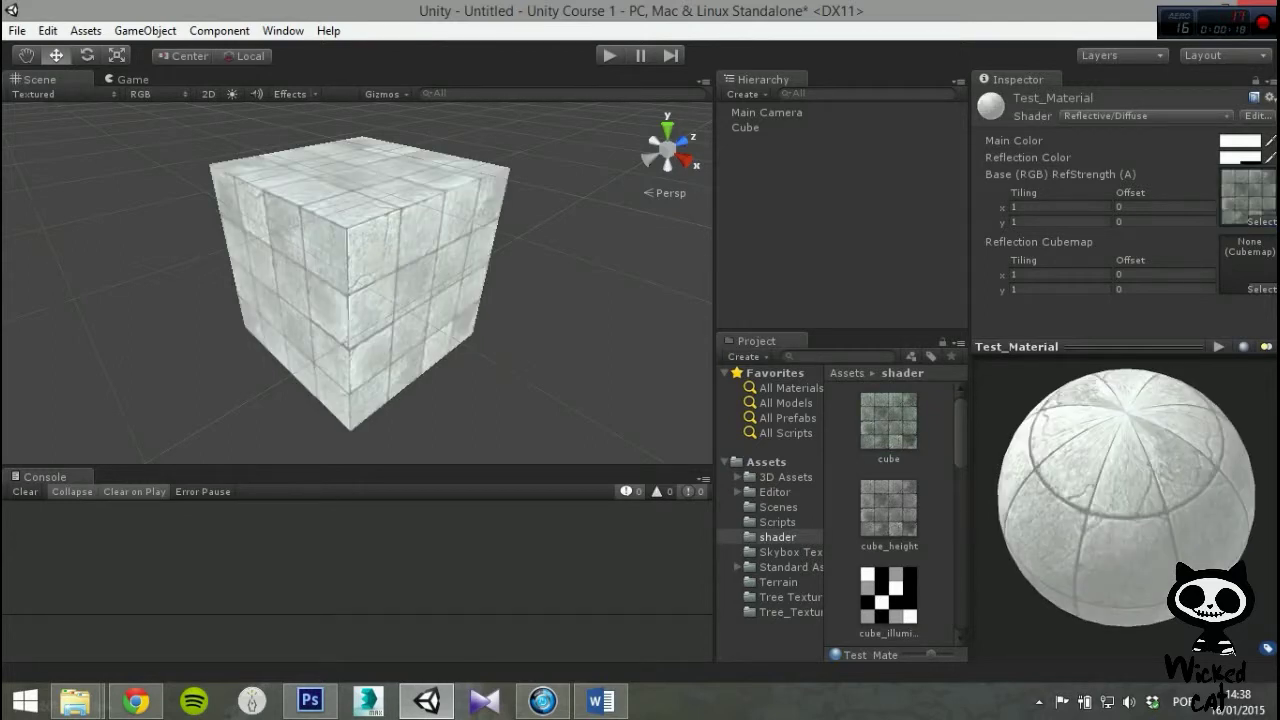
- Set the reflection cubemap to oceangradientcube and rotate the preview sphere to check the reflection
click(1261, 289)
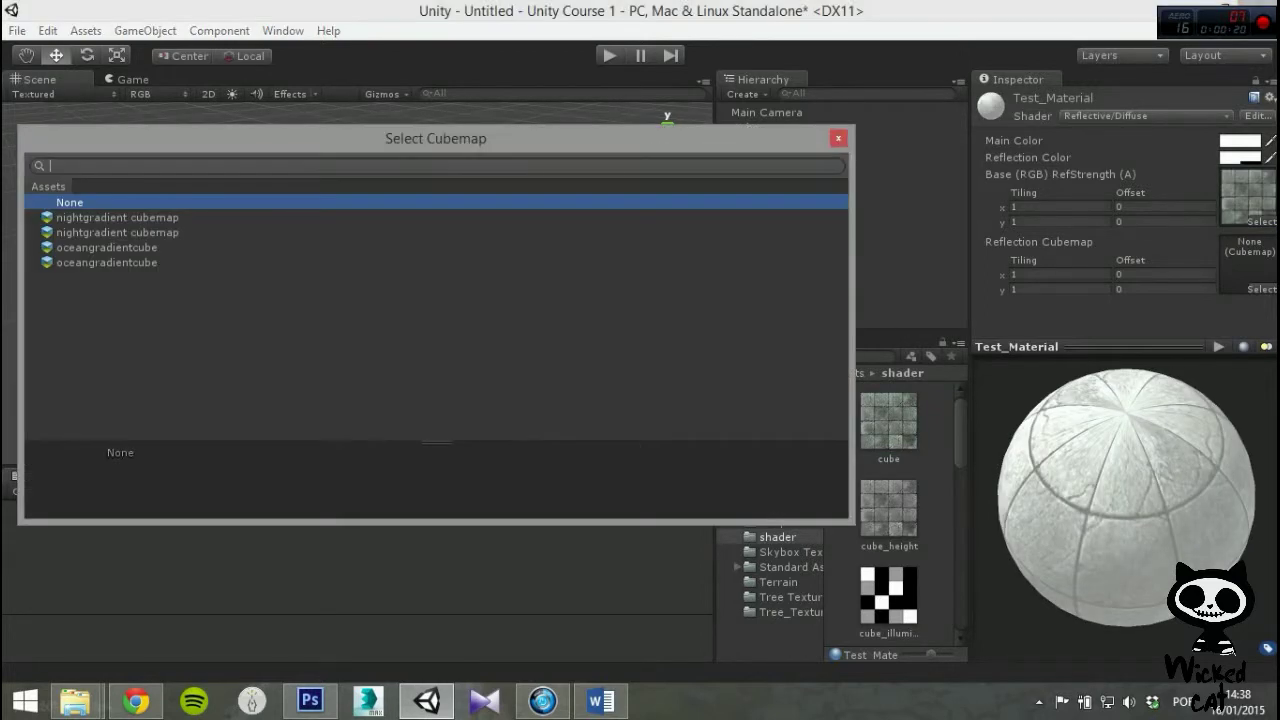
double_click(107, 247)
mouse_move(1126, 540)
mouse_down()
mouse_move(1134, 400)
mouse_move(1110, 420)
mouse_move(1128, 540)
mouse_move(1115, 480)
mouse_move(1105, 530)
mouse_move(1120, 420)
mouse_move(1122, 540)
mouse_move(1110, 530)
mouse_up()
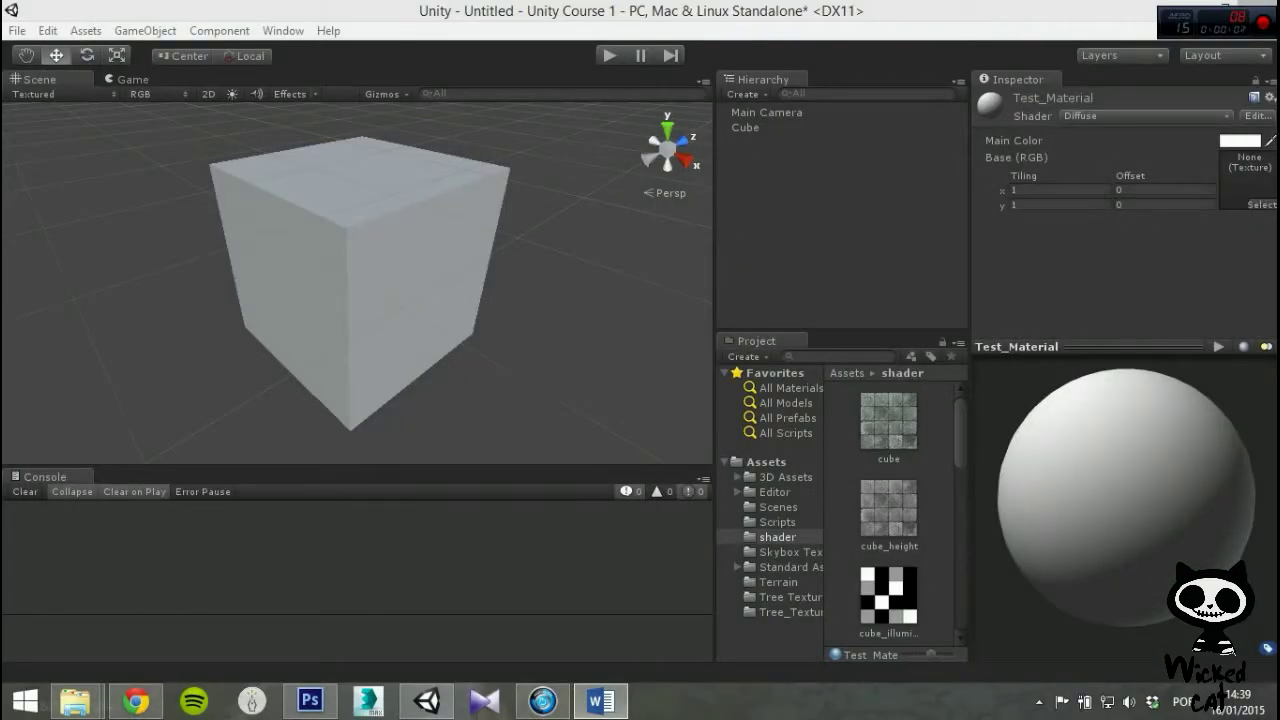
- Switch Test_Material from Diffuse to the Reflective/Specular shader and assign the cube texture as its base texture
click(1146, 116)
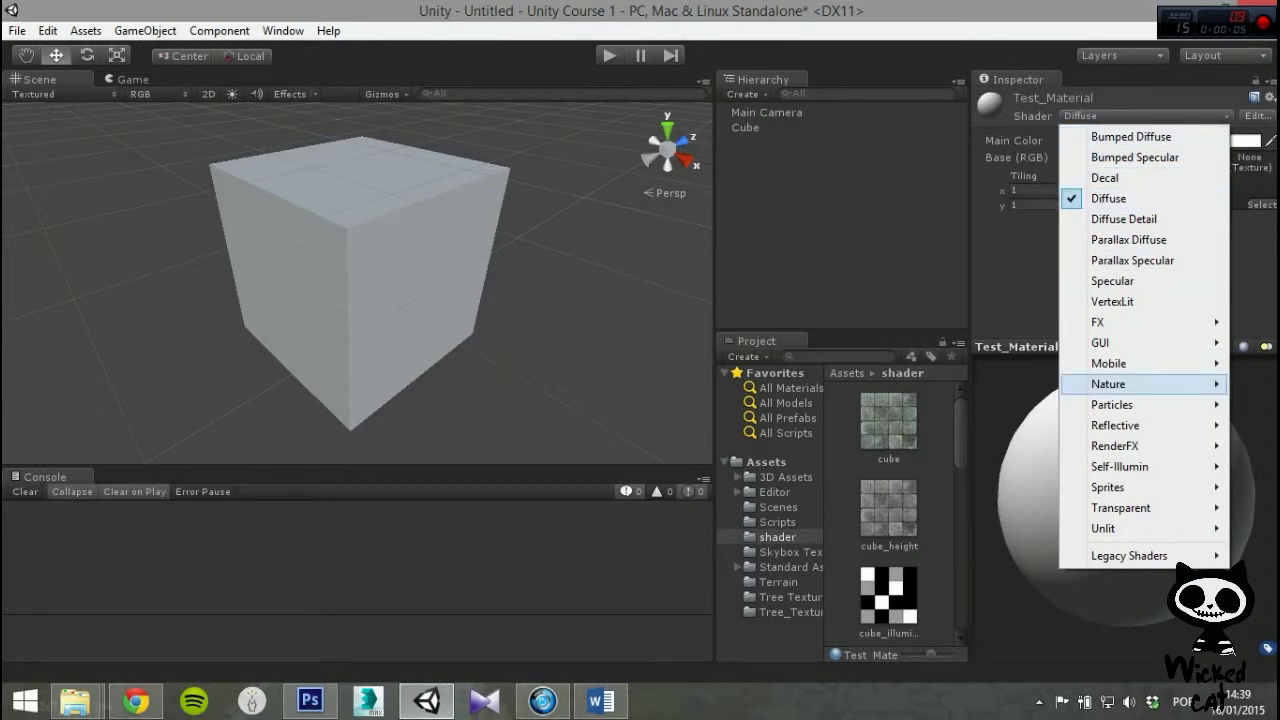
mouse_move(1115, 426)
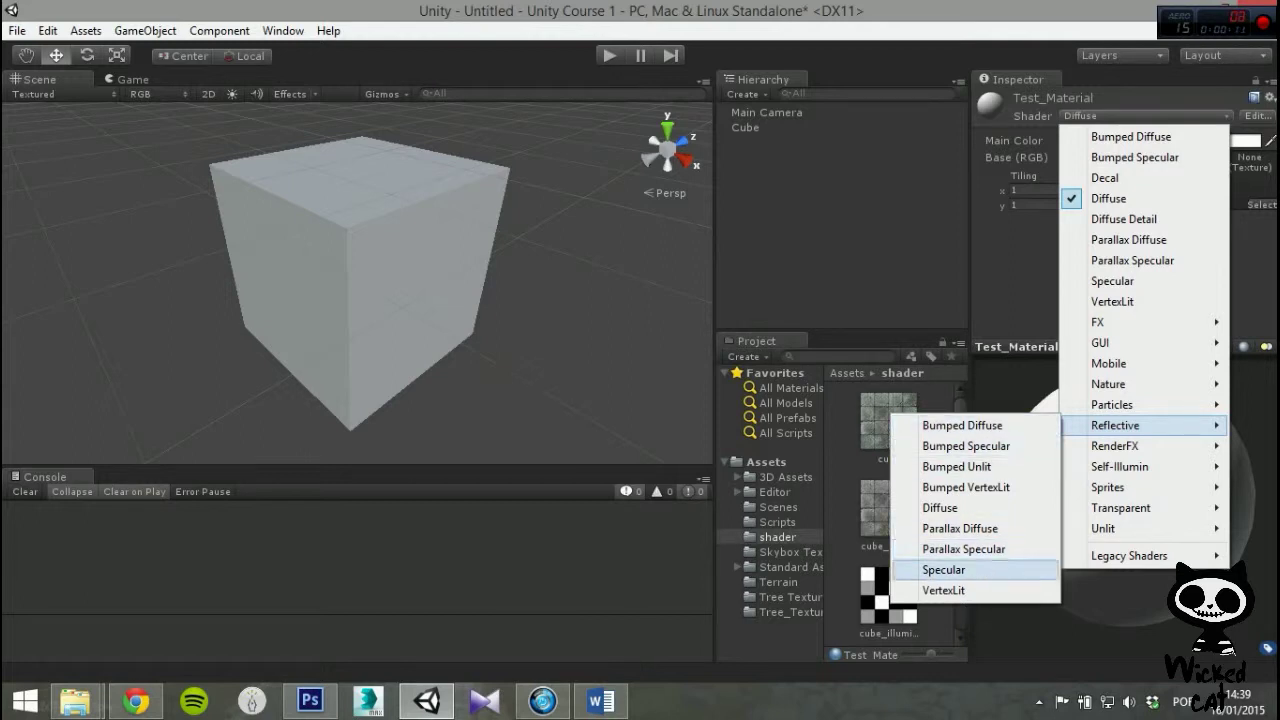
click(943, 569)
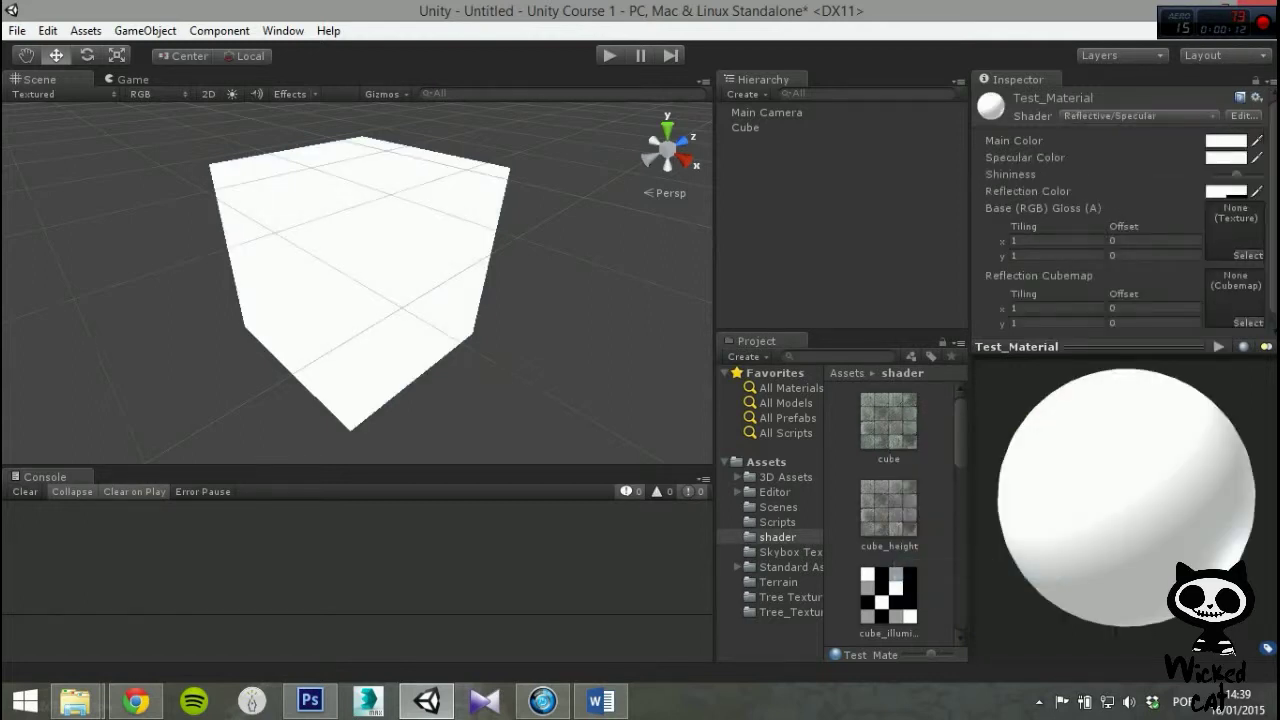
drag(888, 421, 1235, 221)
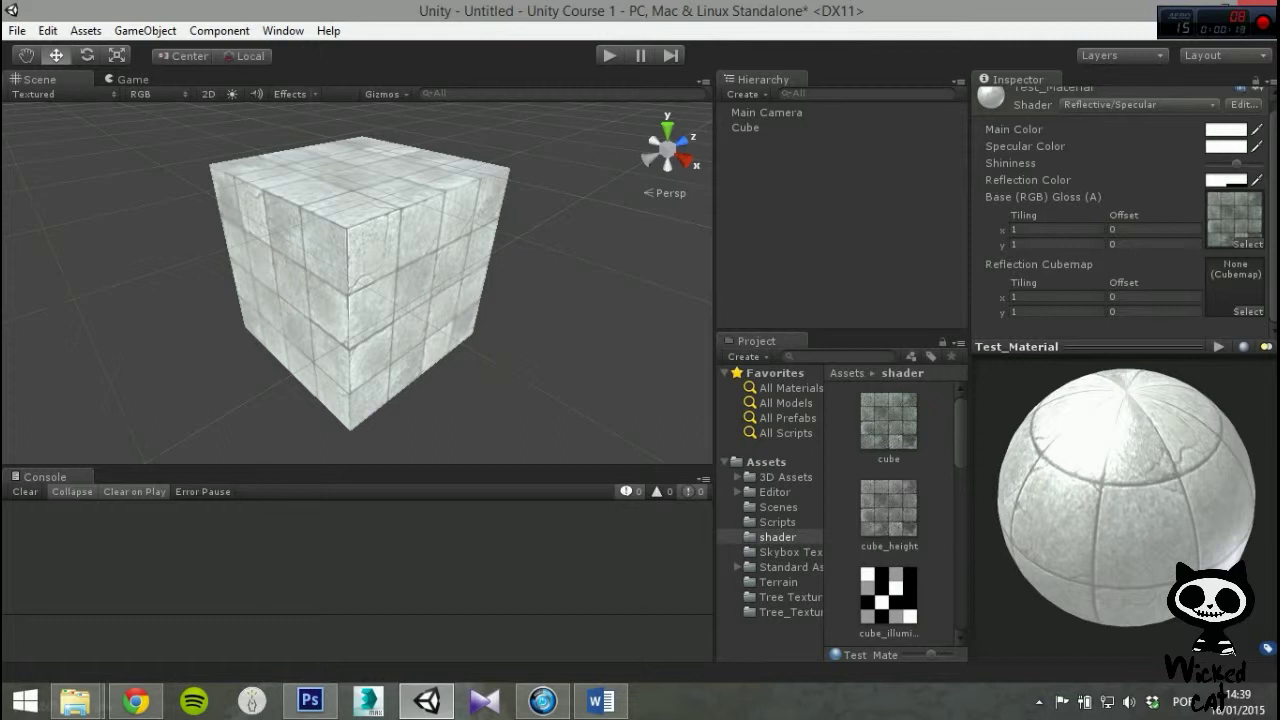
- Set the reflection cubemap to nightgradient cubemap and adjust the material's shininess, checking the highlight on the preview sphere
click(1247, 312)
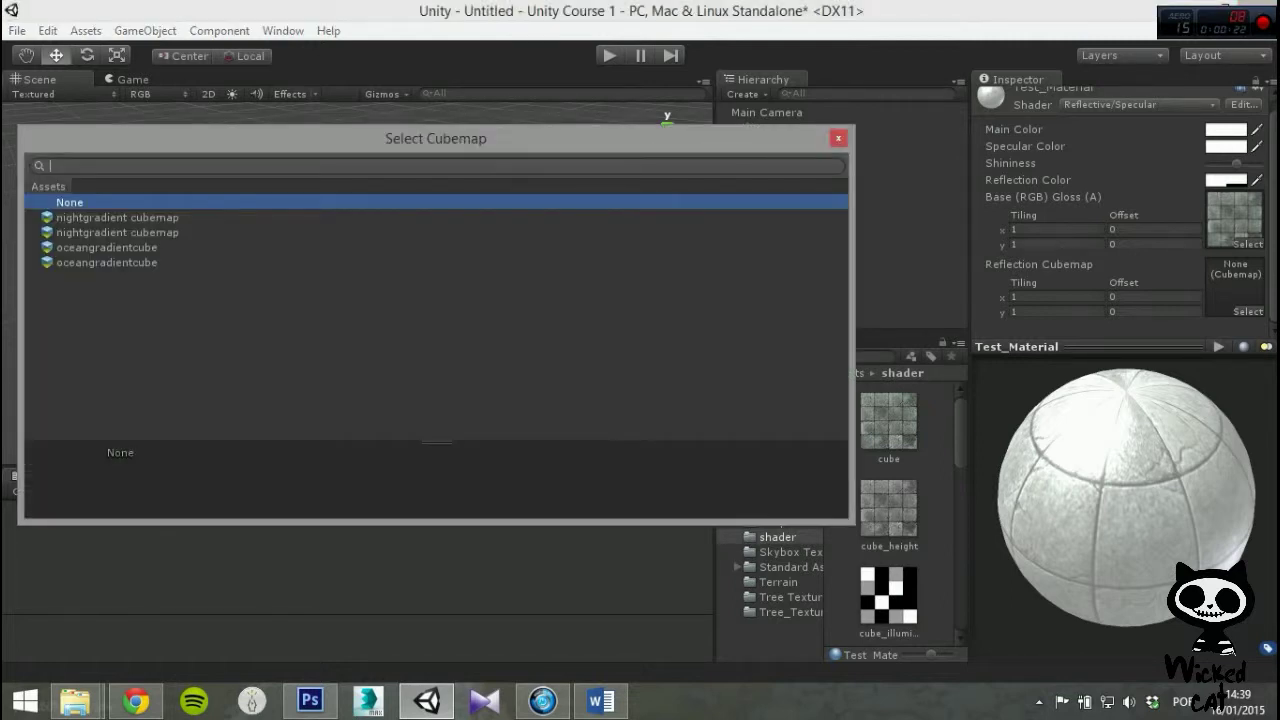
click(117, 217)
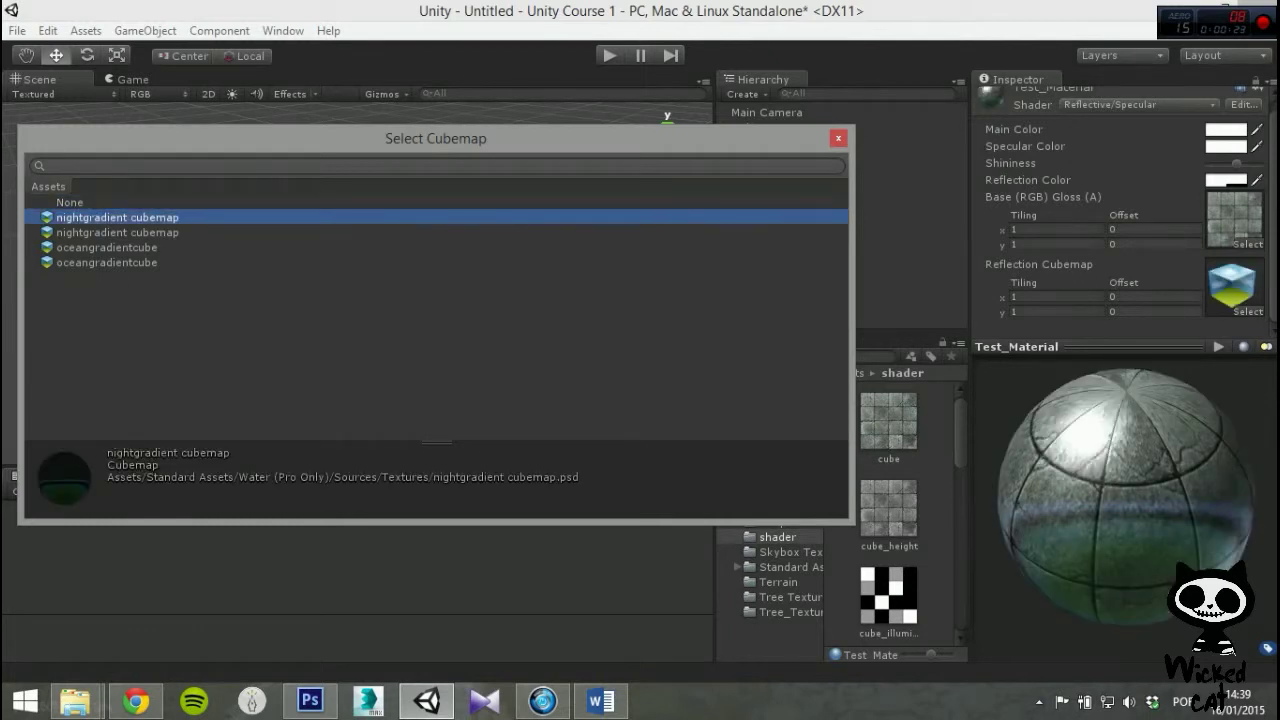
click(838, 139)
drag(1124, 500, 1098, 505)
mouse_move(1237, 163)
mouse_down()
mouse_move(1261, 163)
mouse_move(1207, 163)
mouse_move(1240, 163)
mouse_up()
drag(1125, 460, 1085, 510)
scroll(1120, 215, up, 1)
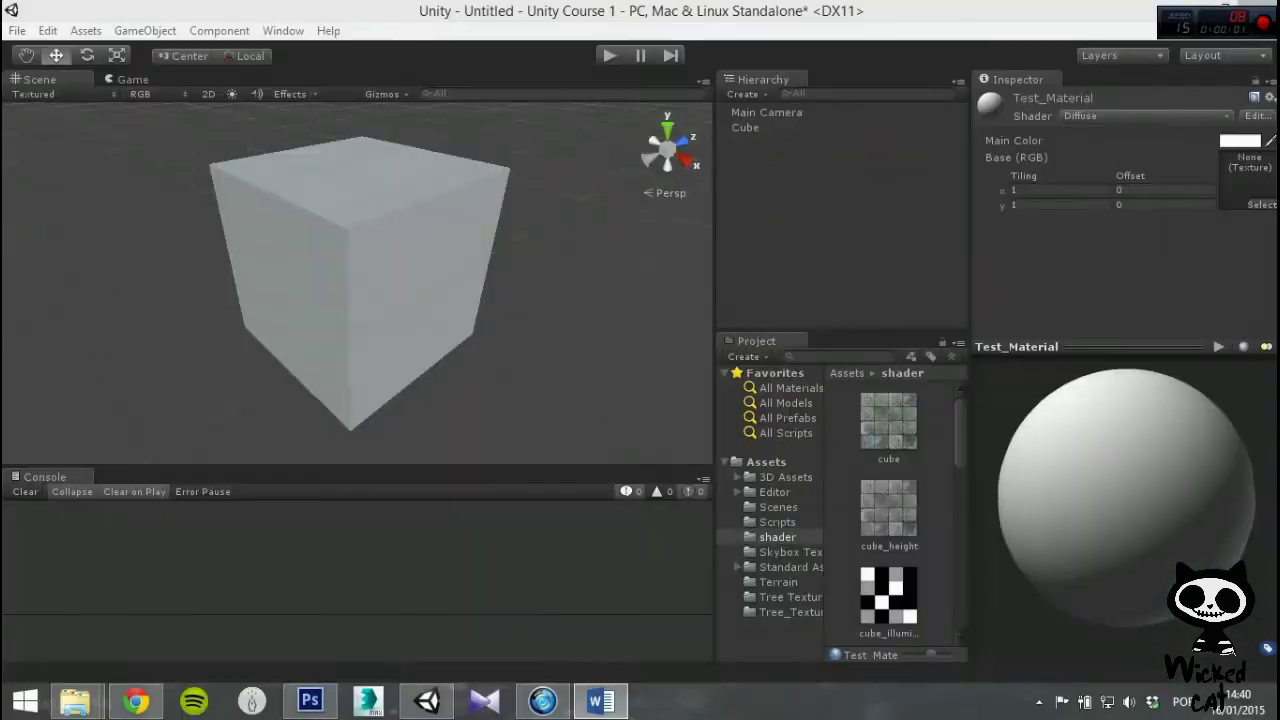
- Switch Test_Material from Diffuse to the Reflective/Bumped Diffuse shader and assign the cube texture as its base texture
click(1146, 116)
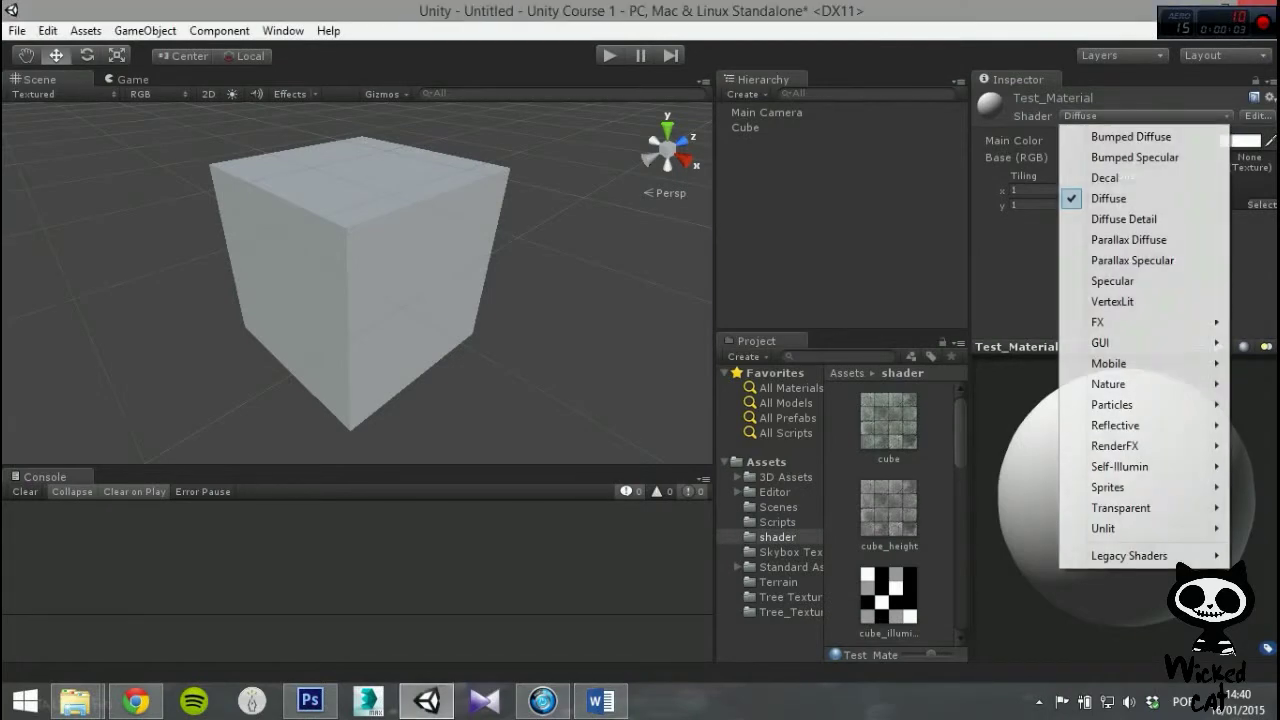
mouse_move(1144, 426)
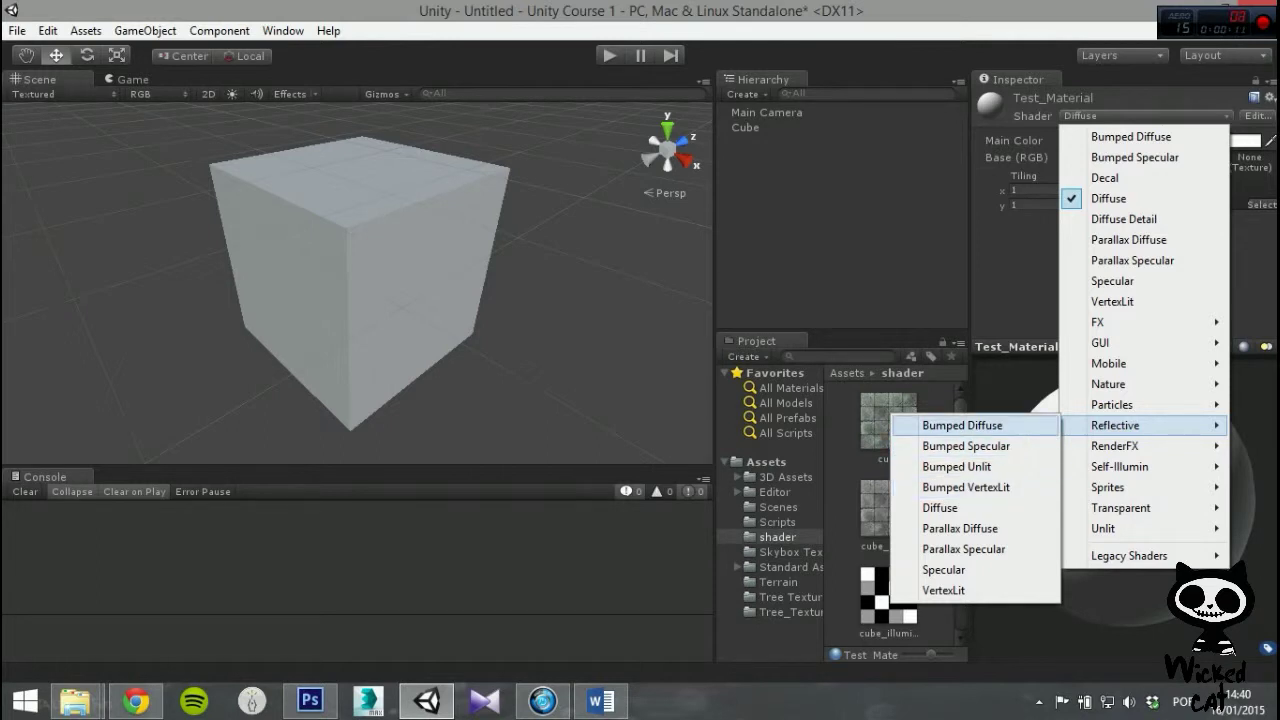
click(962, 425)
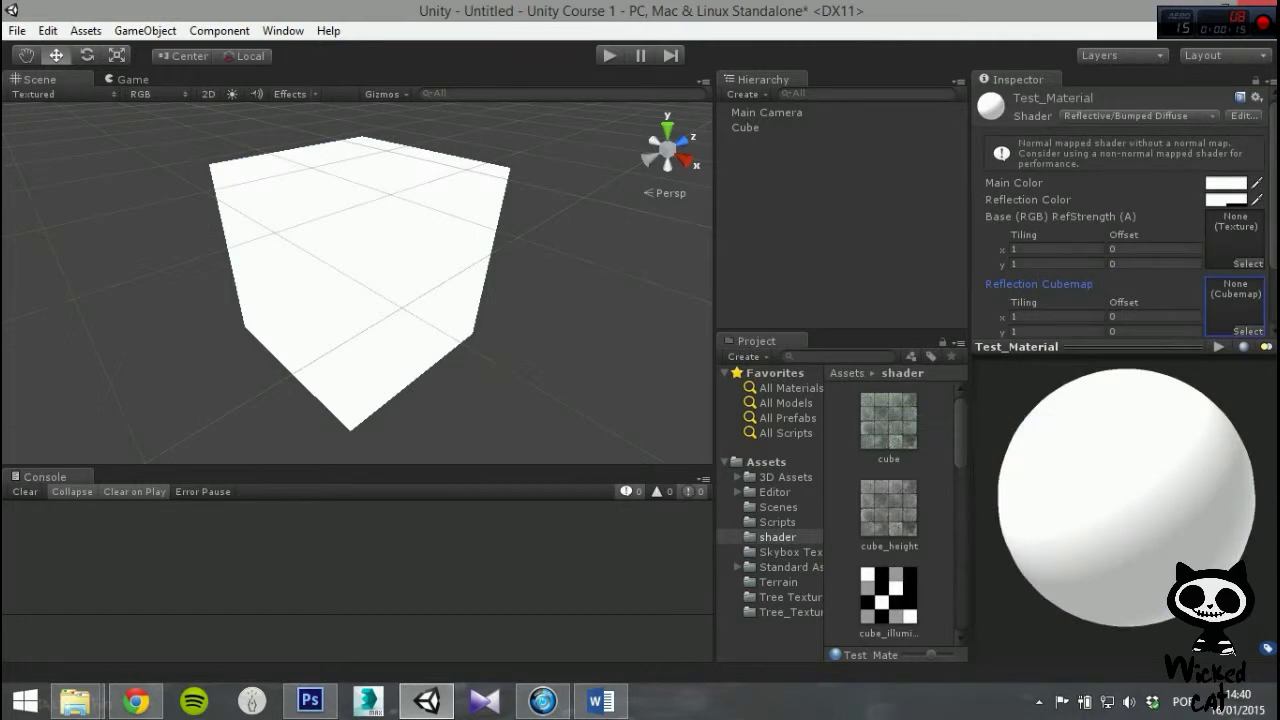
drag(888, 421, 1234, 224)
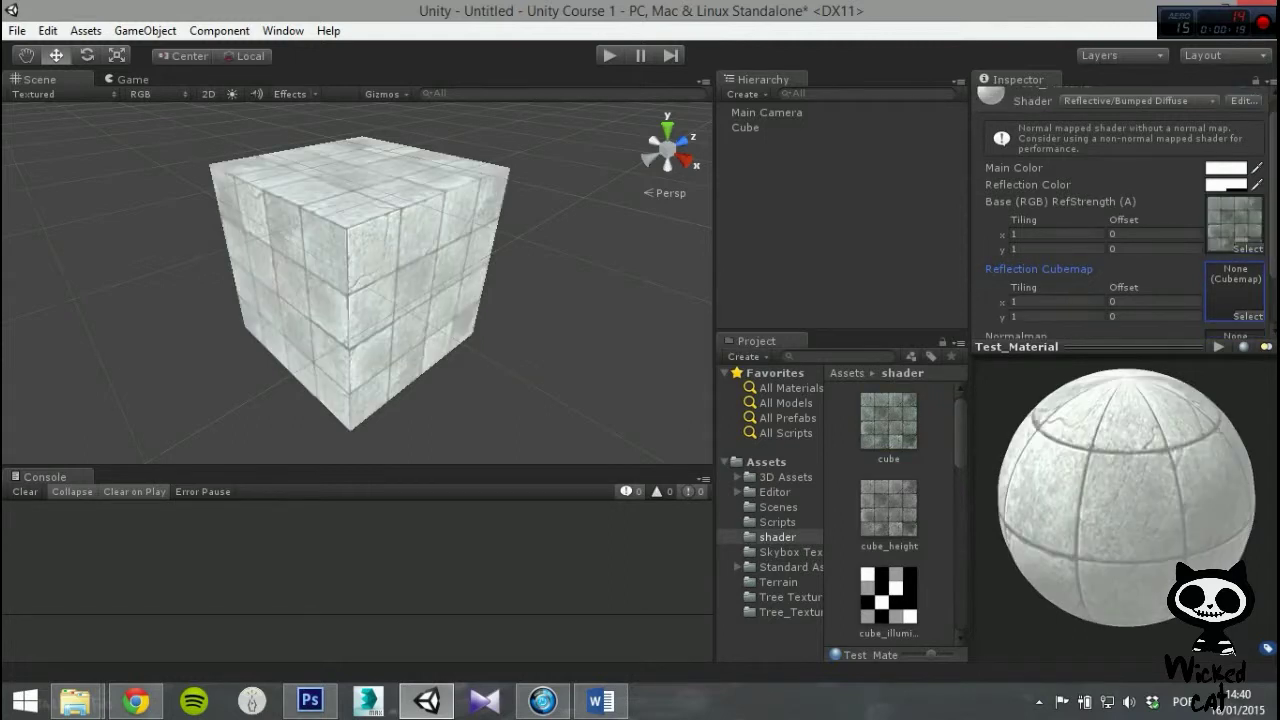
- Set the reflection cubemap of the Bumped Diffuse material to nightgradient cubemap
scroll(1120, 215, down, 3)
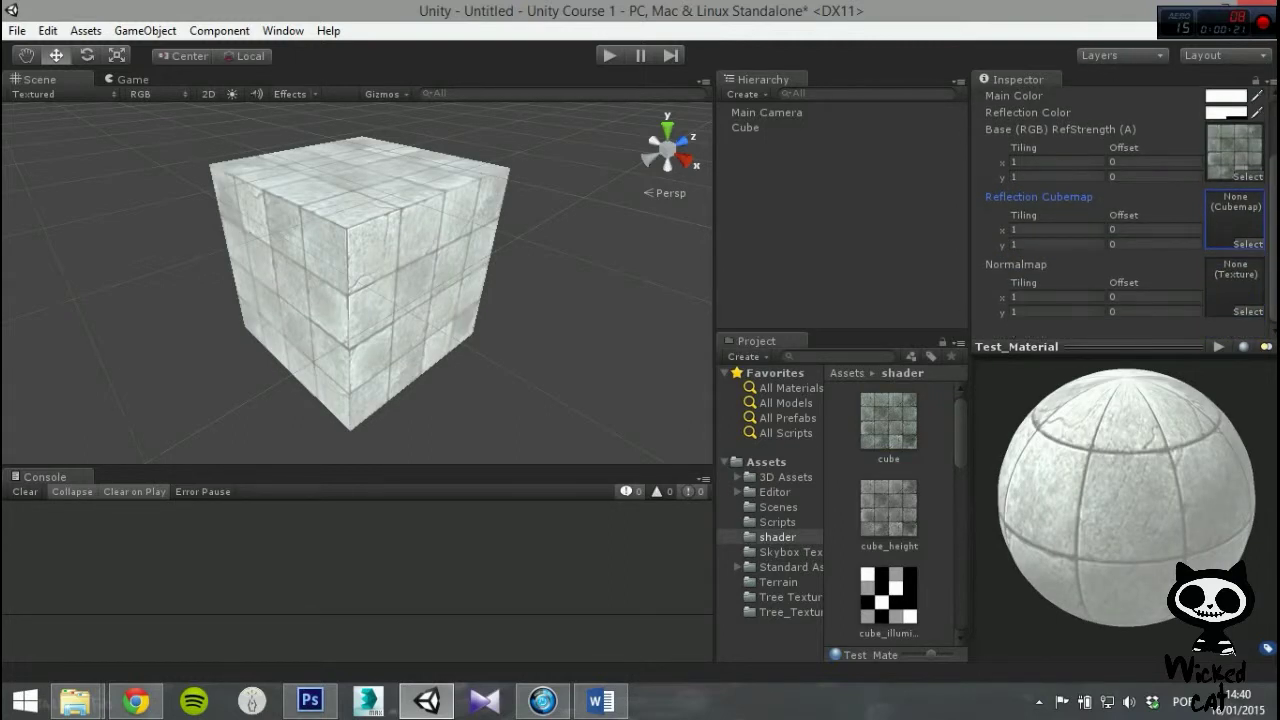
click(1247, 244)
double_click(117, 218)
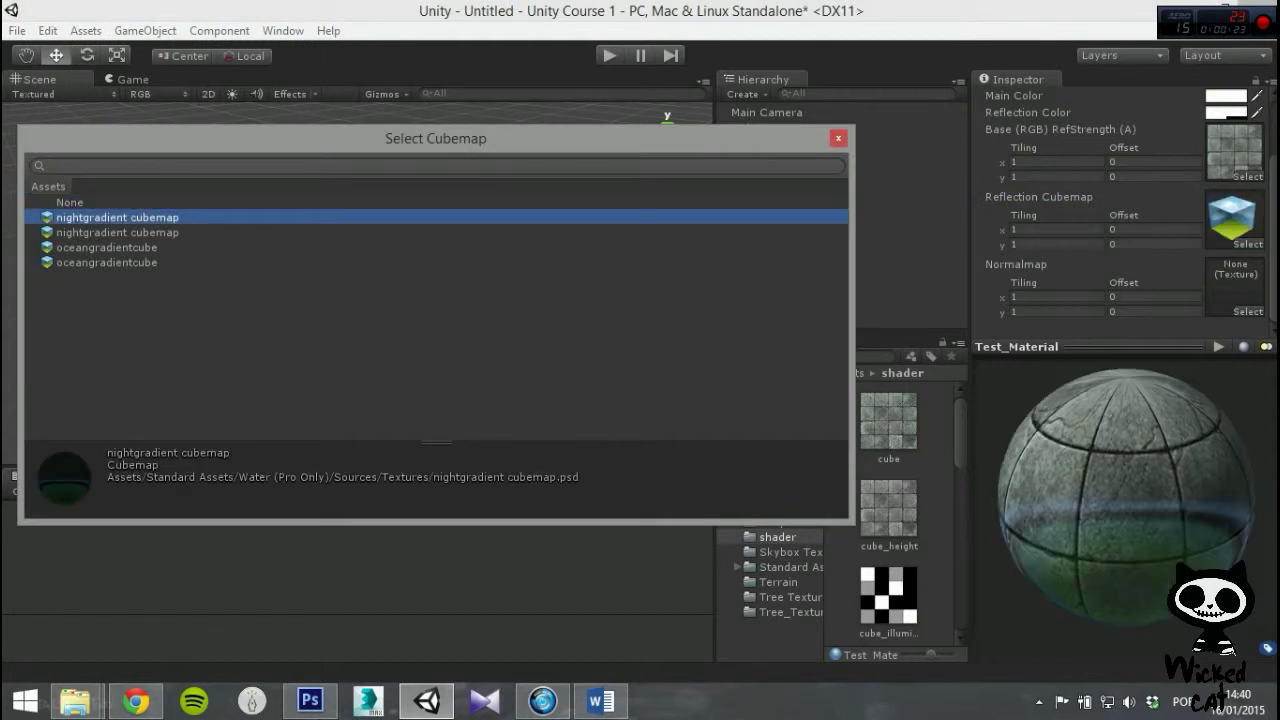
- Assign the cube_normal texture as the material's normal map and rotate the preview sphere to check the relief
scroll(888, 510, down, 3)
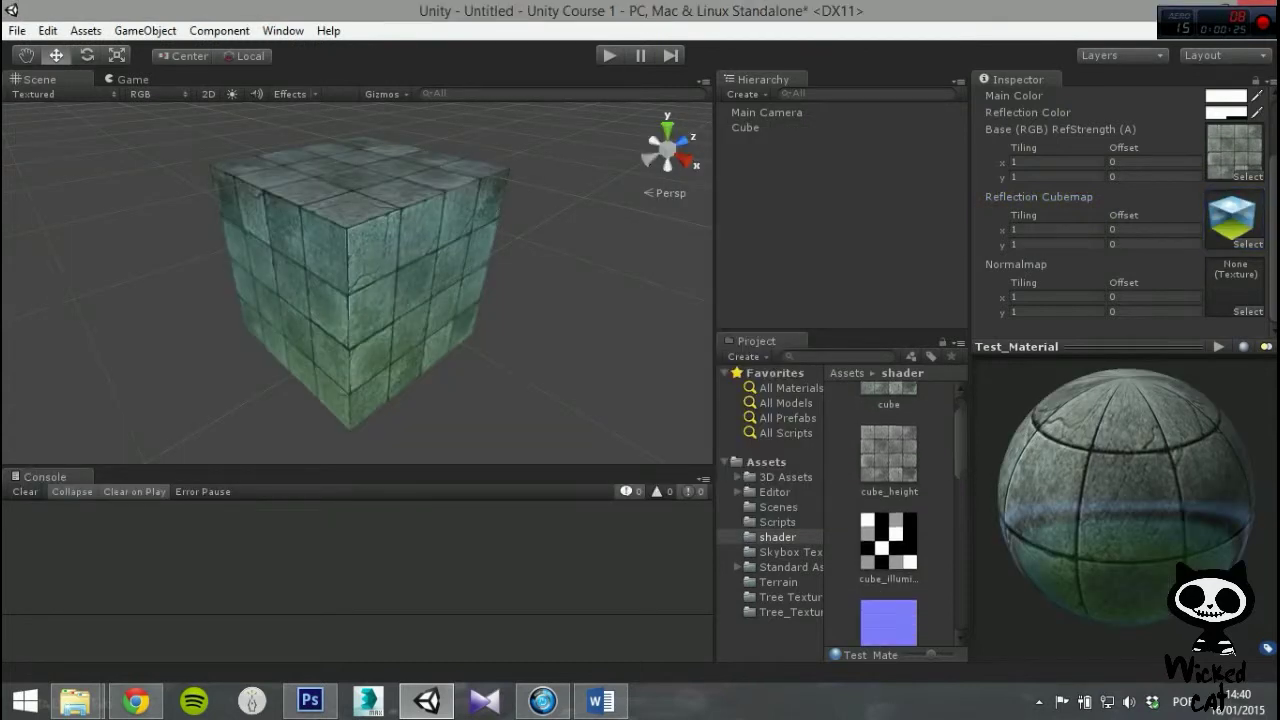
drag(888, 510, 1235, 285)
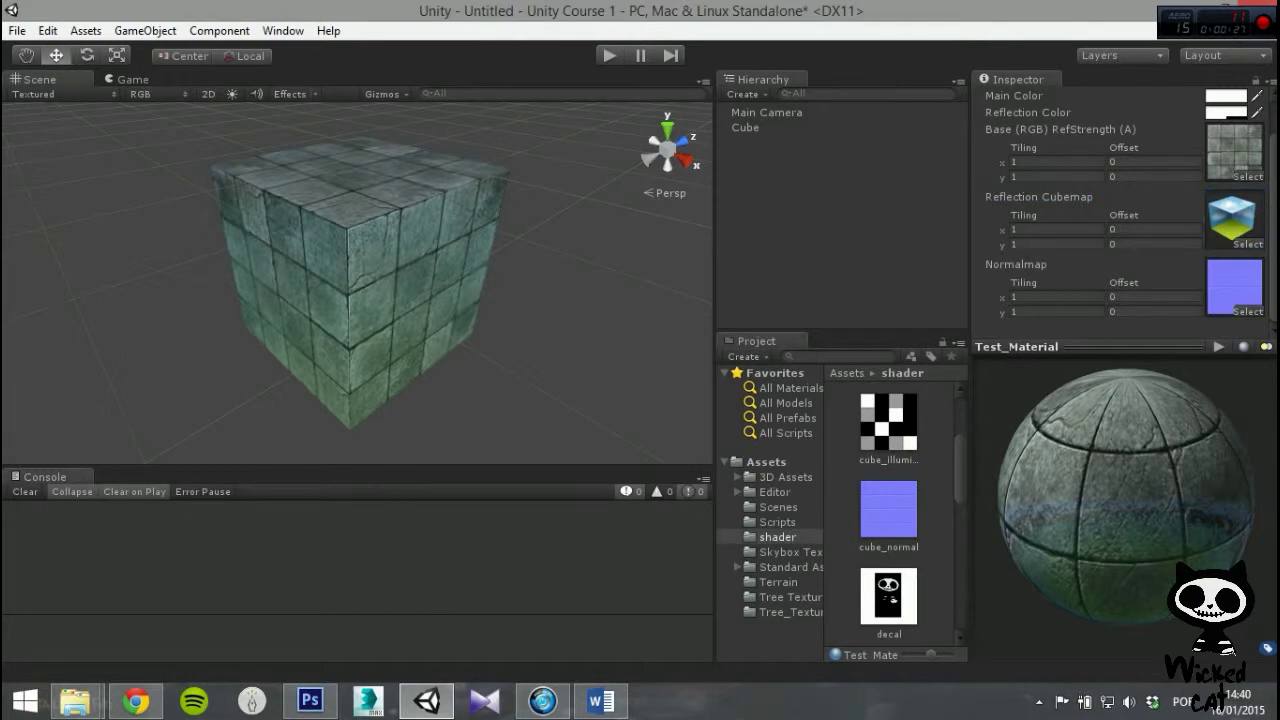
drag(1122, 490, 1120, 520)
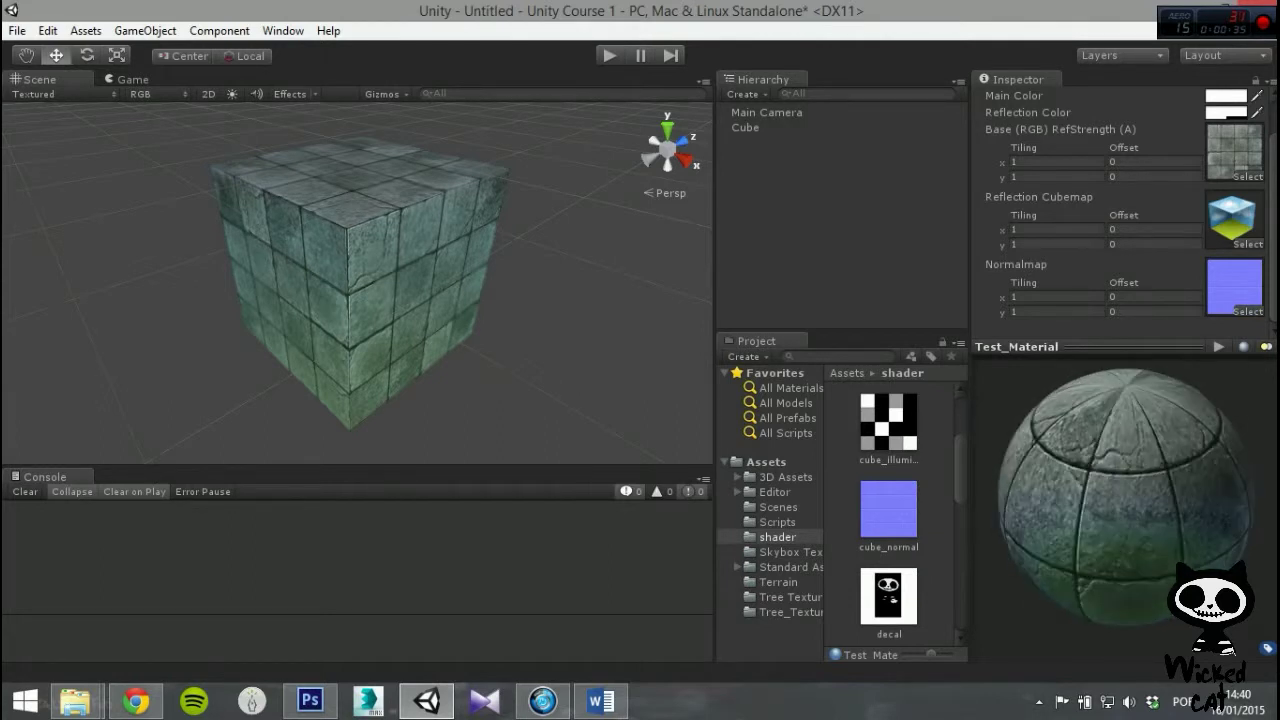
scroll(1120, 215, up, 2)
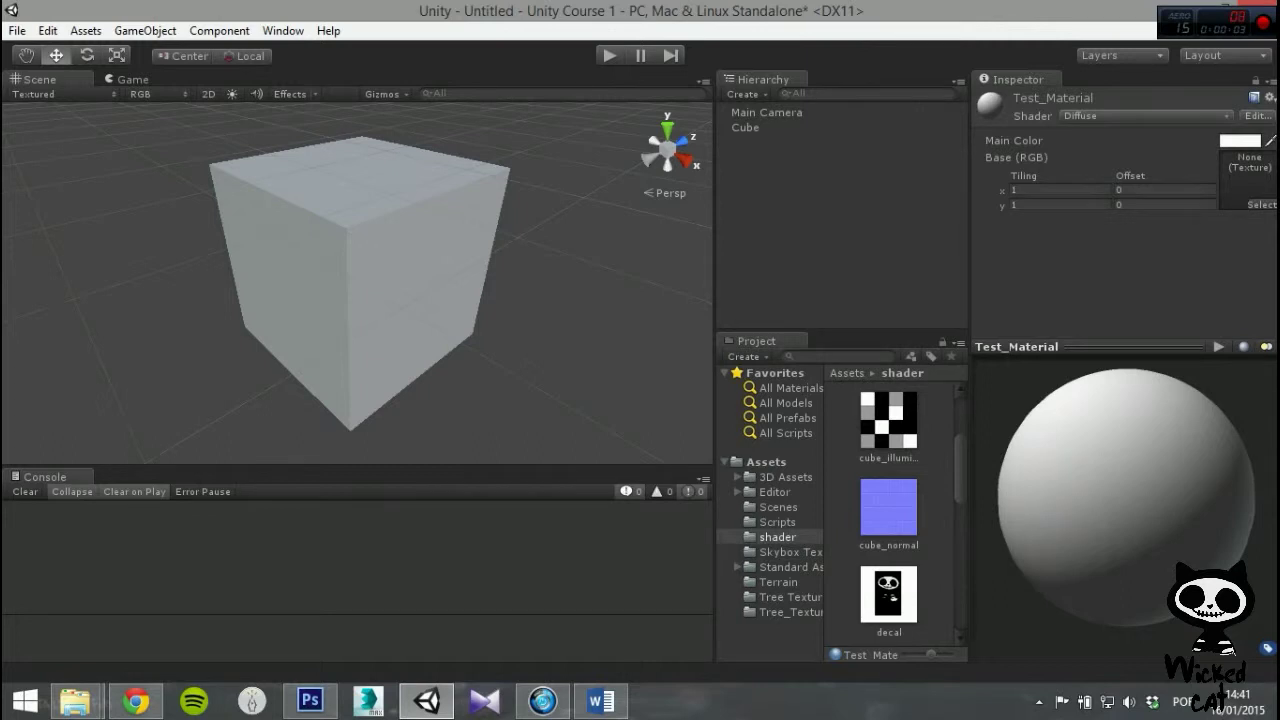
- Switch Test_Material from Diffuse to the Reflective/Bumped Specular shader
click(1146, 116)
mouse_move(1115, 425)
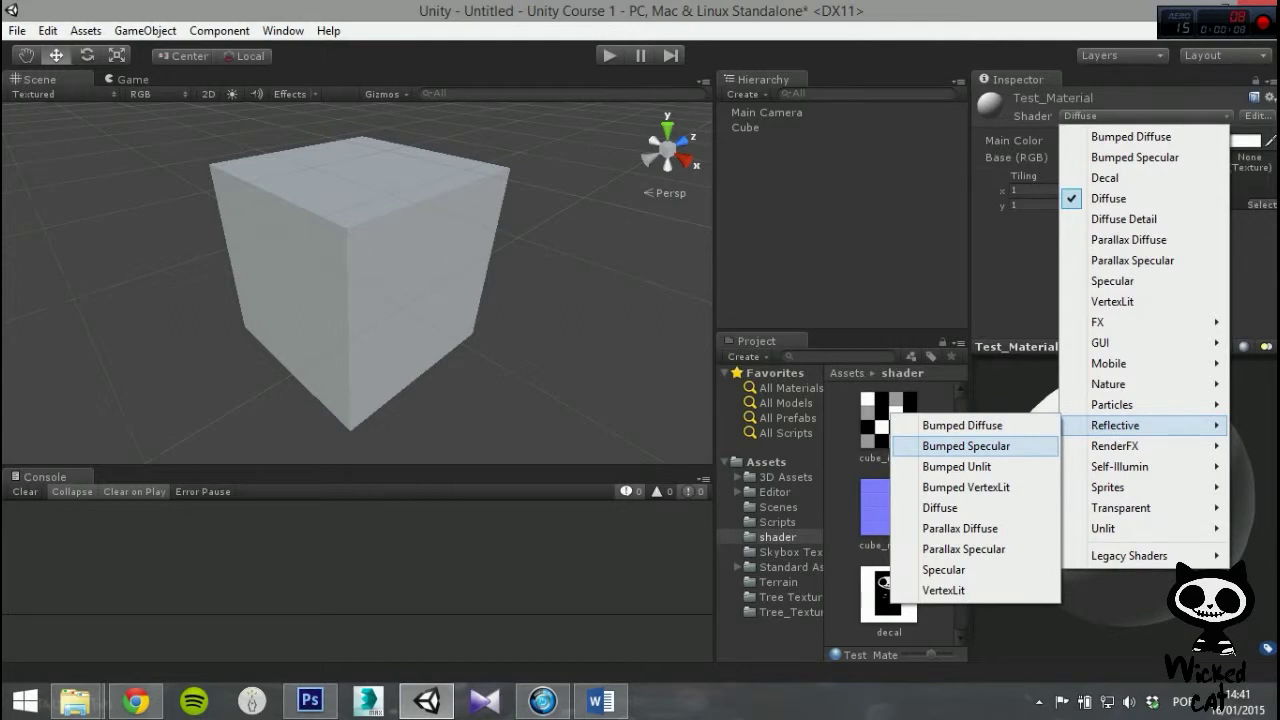
click(966, 446)
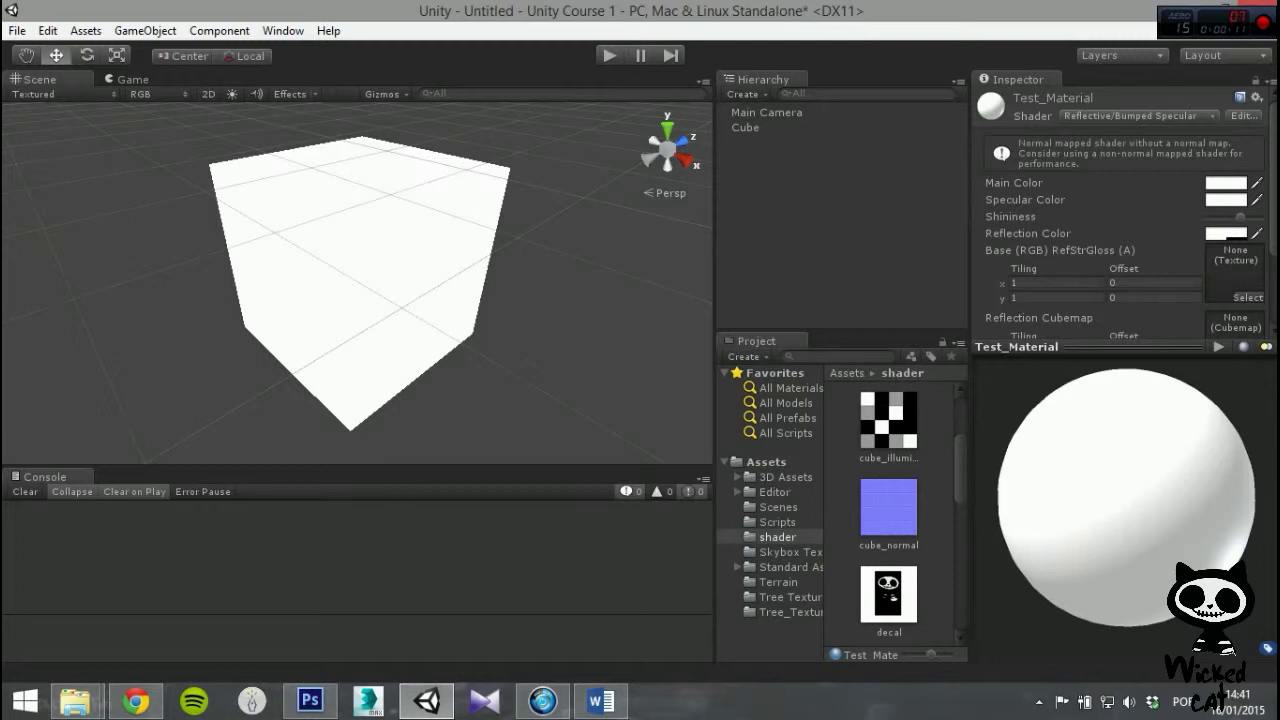
- Assign the cube texture as the Bumped Specular material's base texture and nightgradient cubemap as its reflection cubemap
scroll(890, 512, up, 3)
drag(888, 422, 1233, 257)
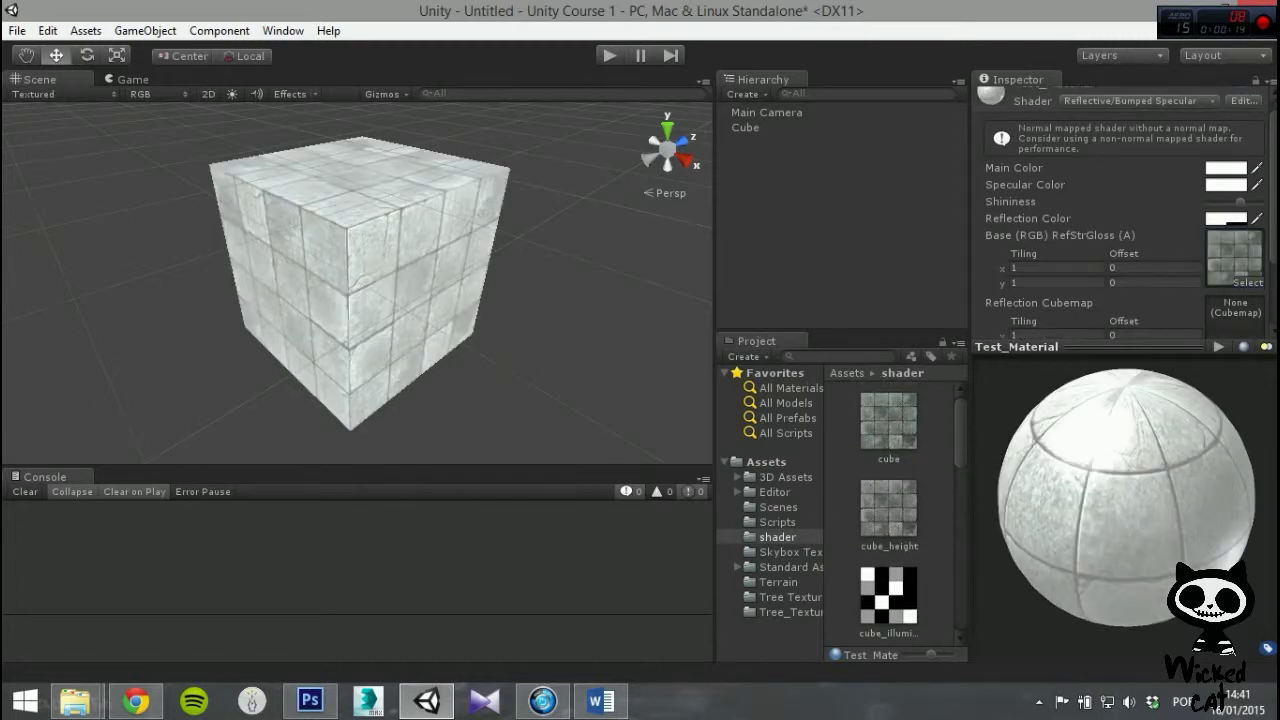
scroll(1233, 257, down, 2)
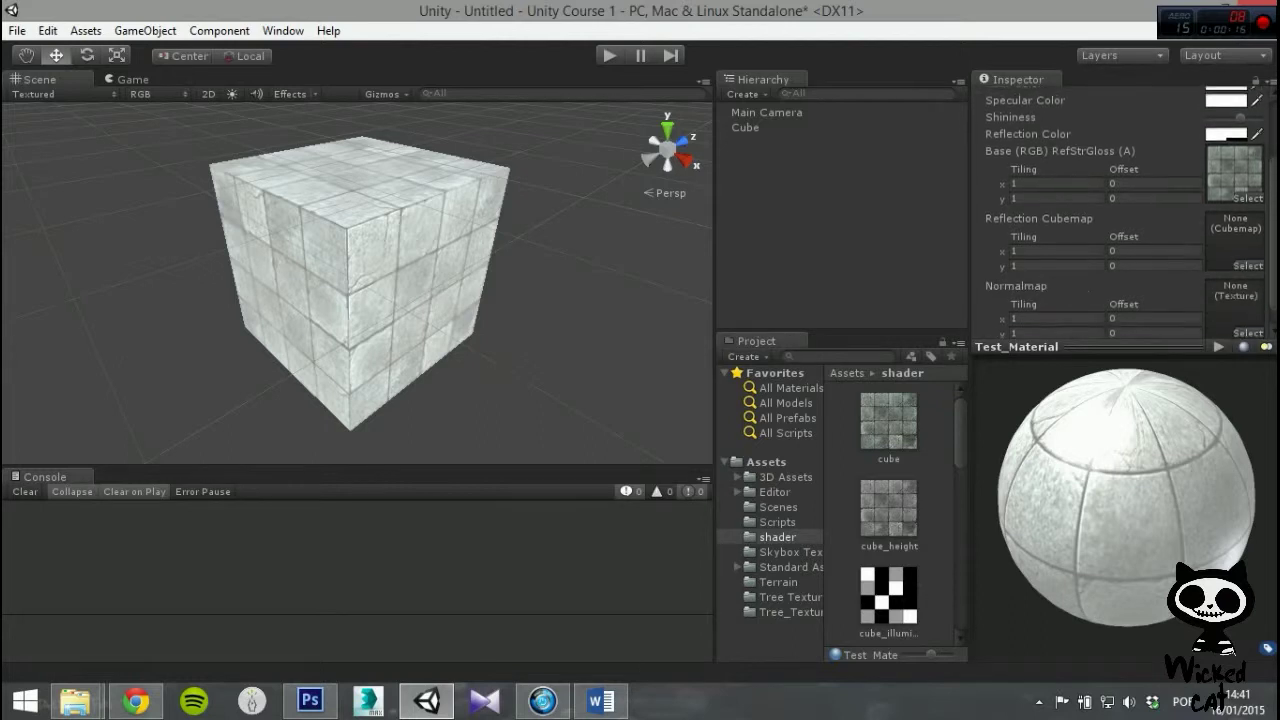
click(1247, 263)
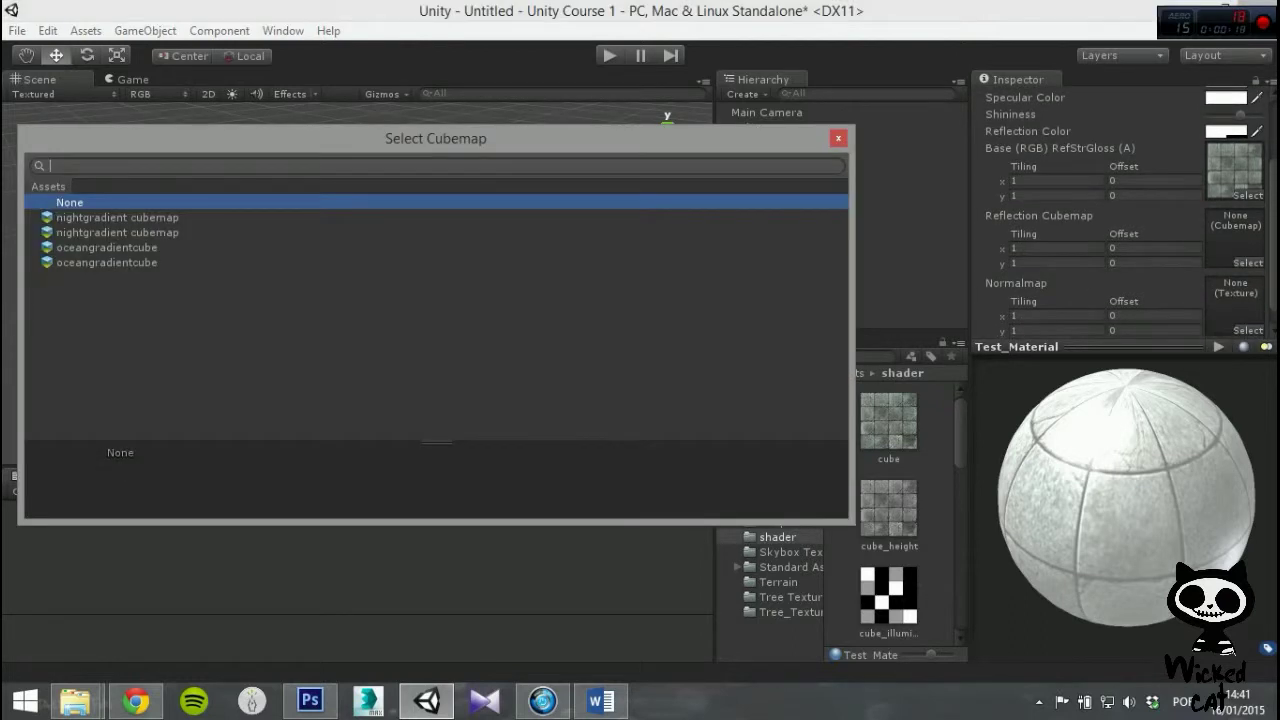
click(117, 217)
click(838, 138)
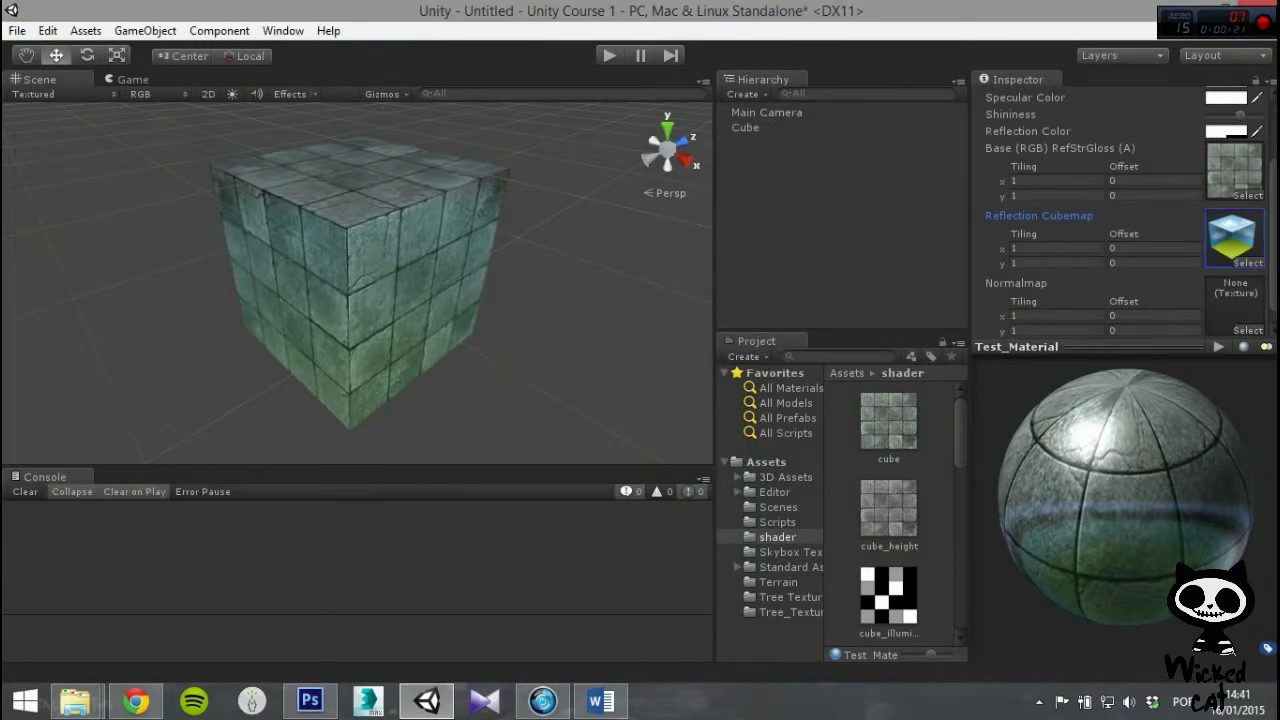
- Assign the cube_normal texture as the normal map of the Bumped Specular material
scroll(1120, 215, down, 1)
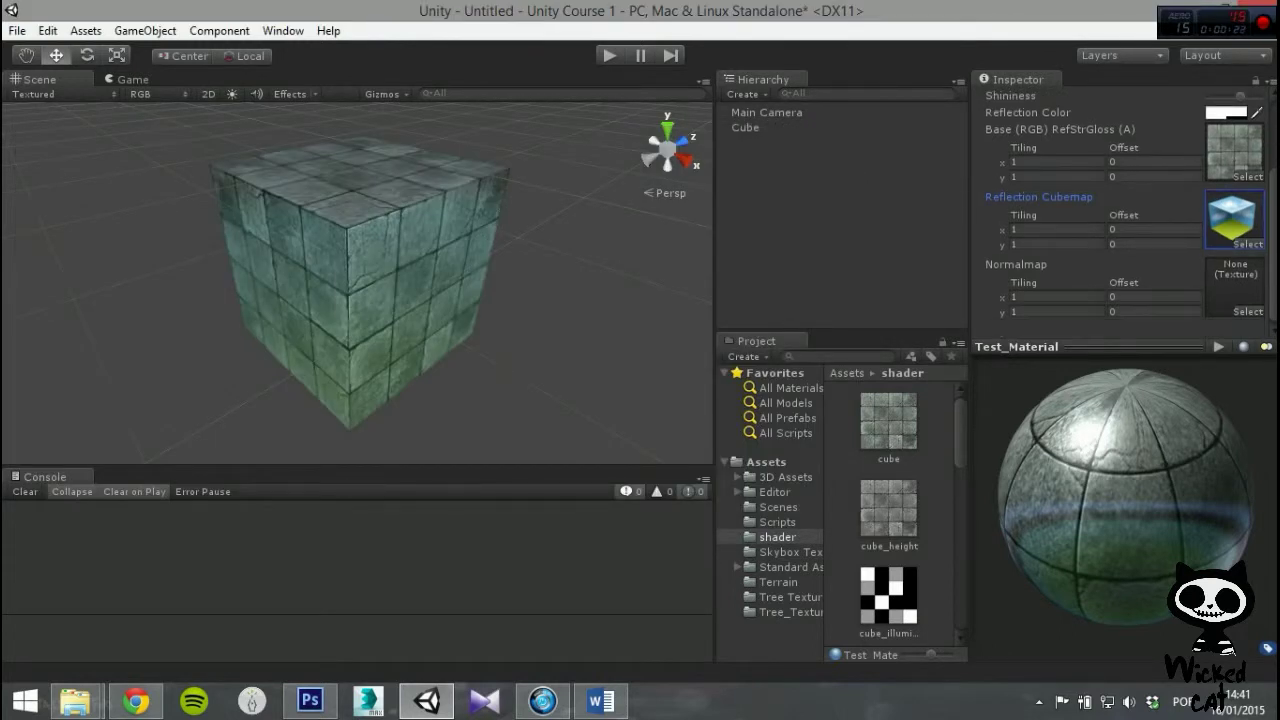
scroll(889, 510, down, 5)
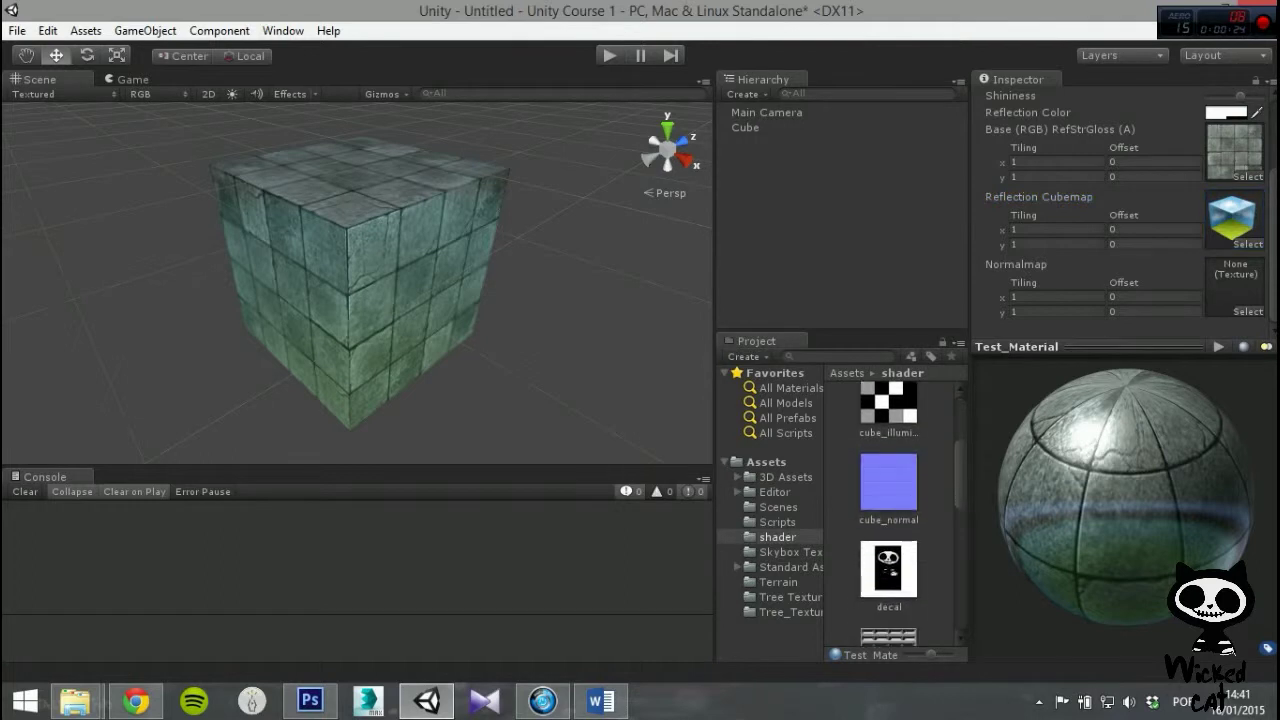
drag(889, 482, 1235, 287)
- Rotate the preview sphere to inspect the bumped reflective surface and adjust the material's Shininess
mouse_move(1125, 520)
mouse_down()
mouse_move(1130, 440)
mouse_move(1085, 420)
mouse_move(1115, 440)
mouse_move(1090, 450)
mouse_move(1130, 445)
mouse_move(1110, 450)
mouse_move(1125, 455)
mouse_move(1132, 518)
mouse_up()
drag(1120, 455, 1138, 488)
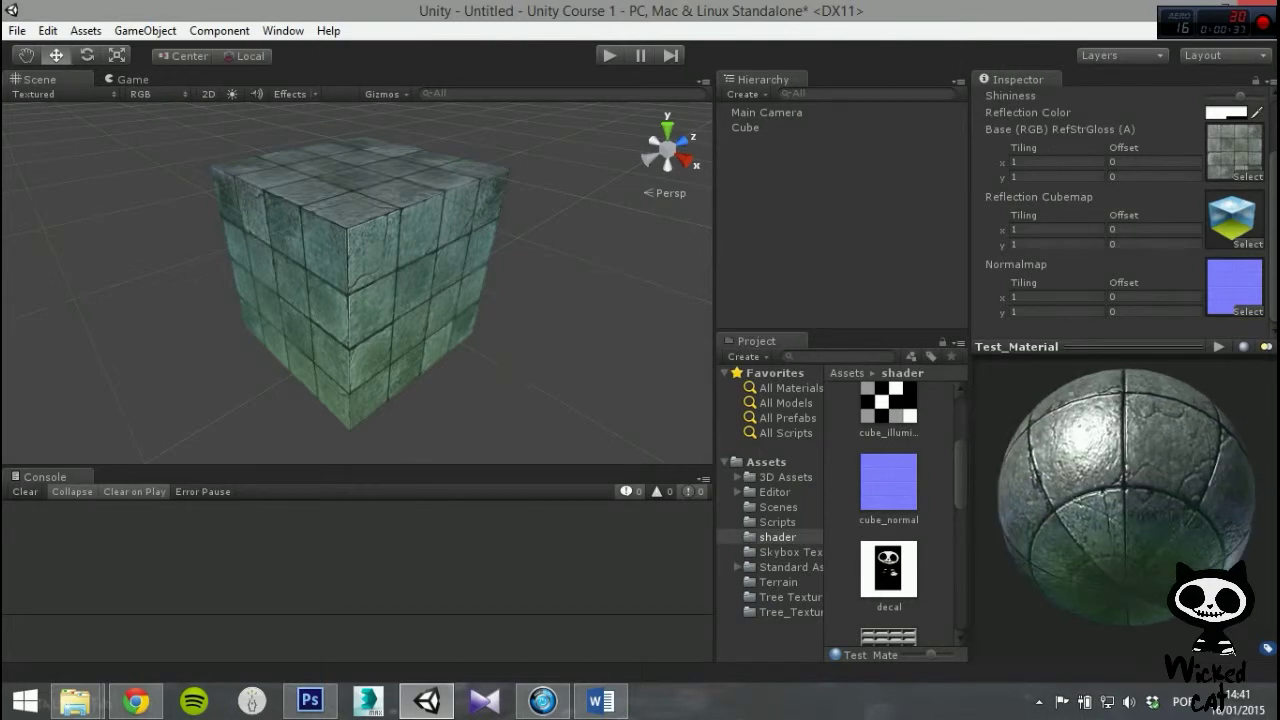
drag(1122, 470, 1142, 558)
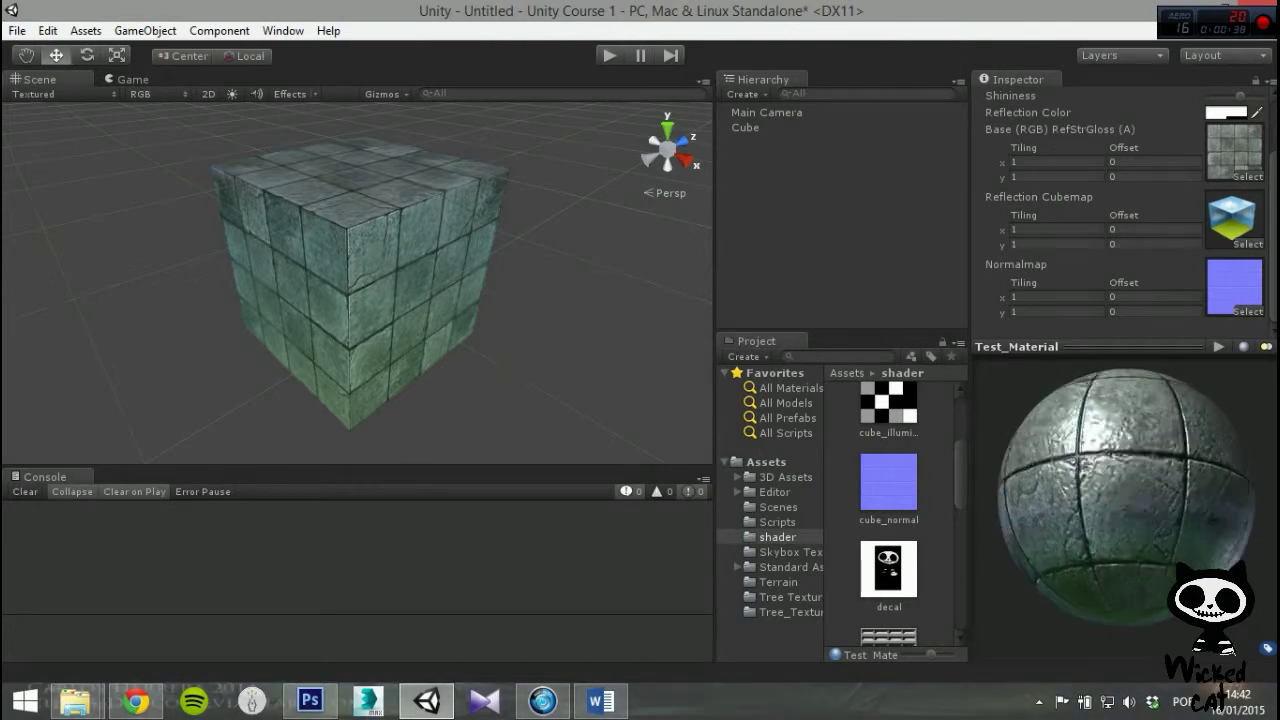
drag(1132, 480, 1140, 506)
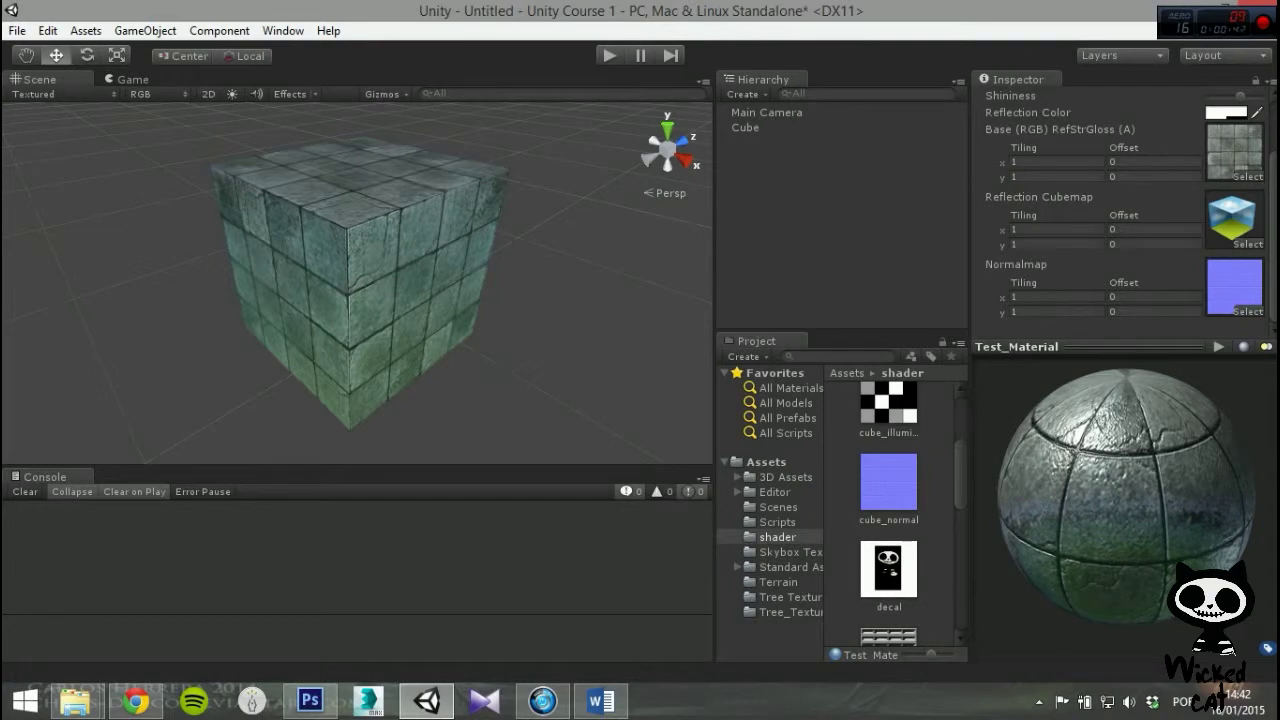
scroll(1120, 210, up, 3)
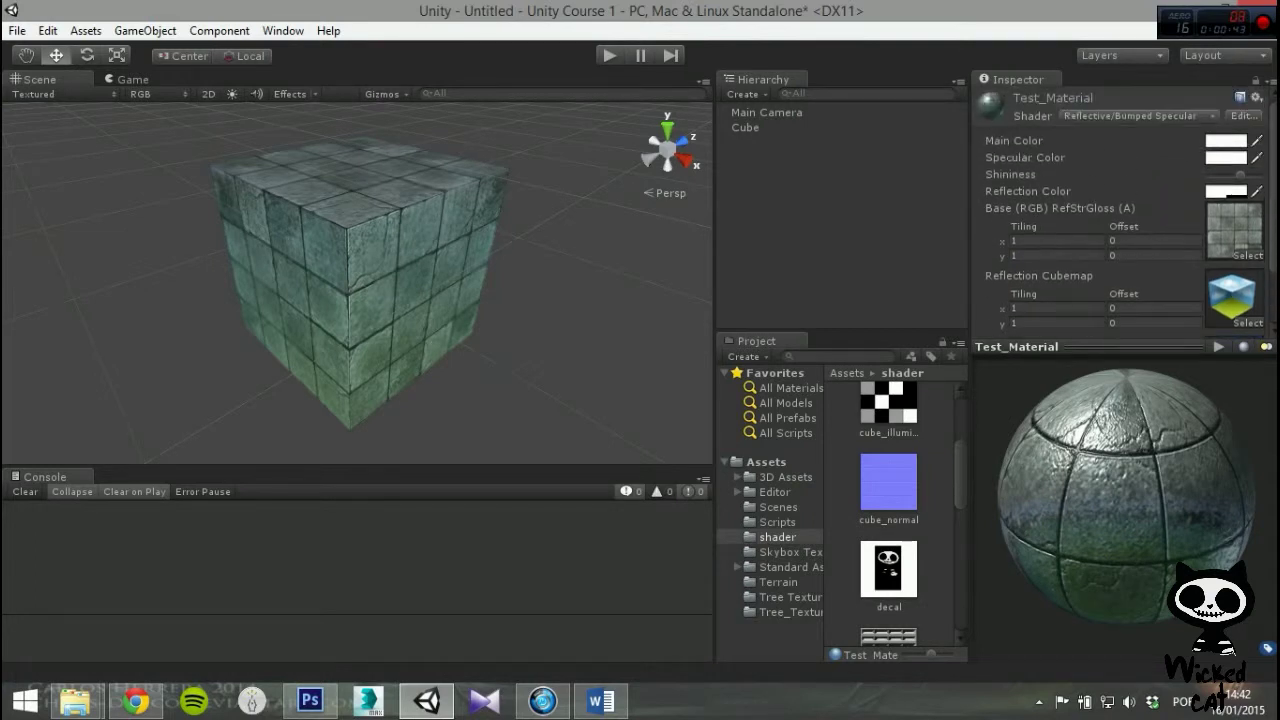
drag(1260, 175, 1232, 175)
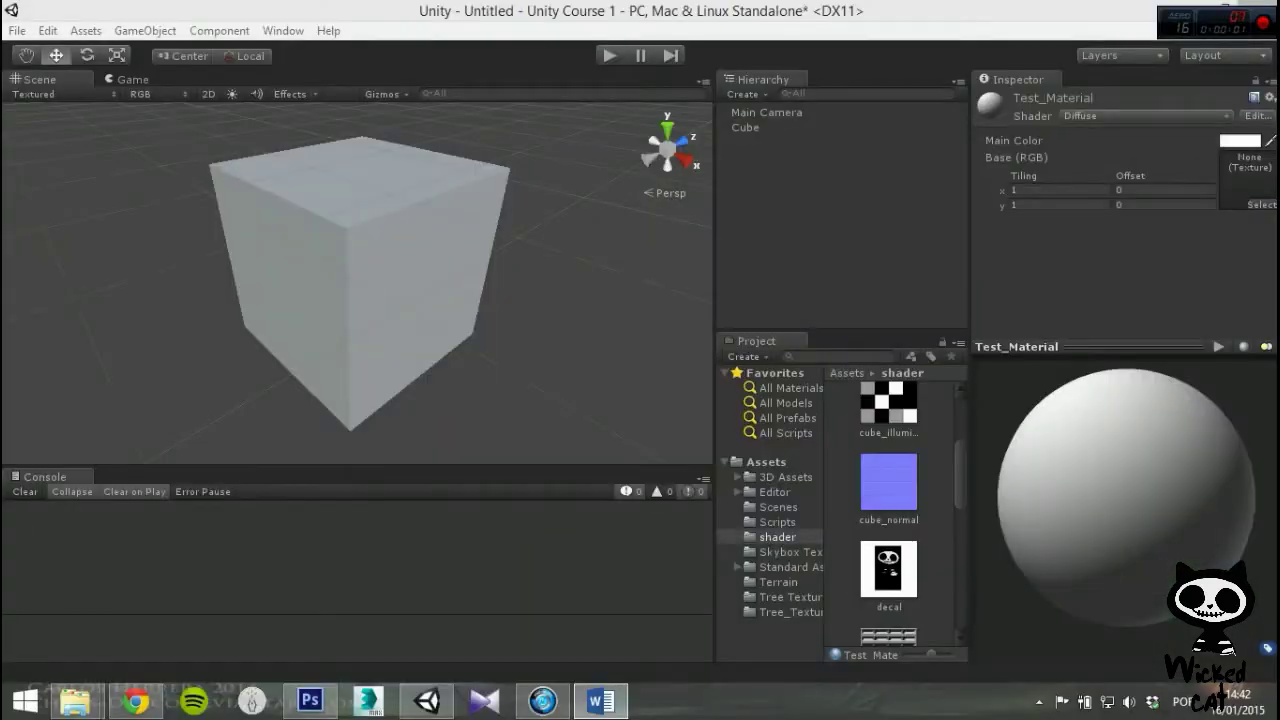
- Switch Test_Material from Diffuse to the Reflective/Parallax Diffuse shader and assign the cube texture as its base texture
click(1146, 116)
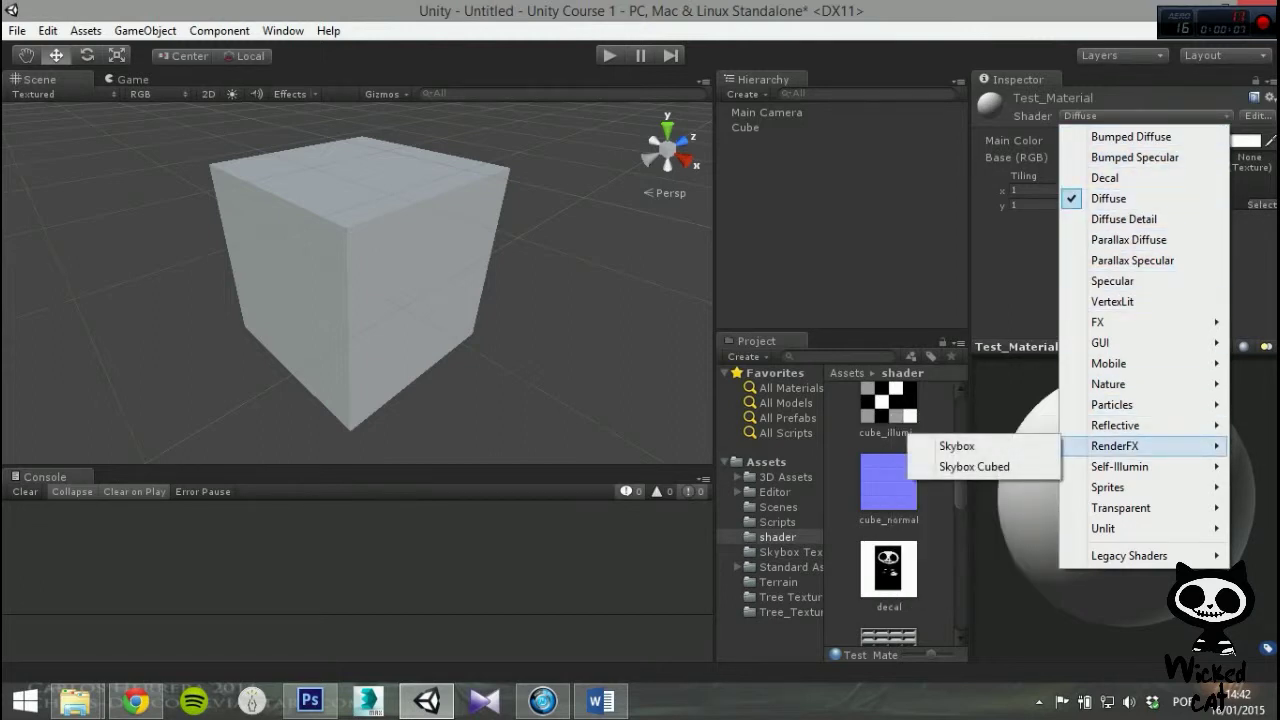
mouse_move(1144, 426)
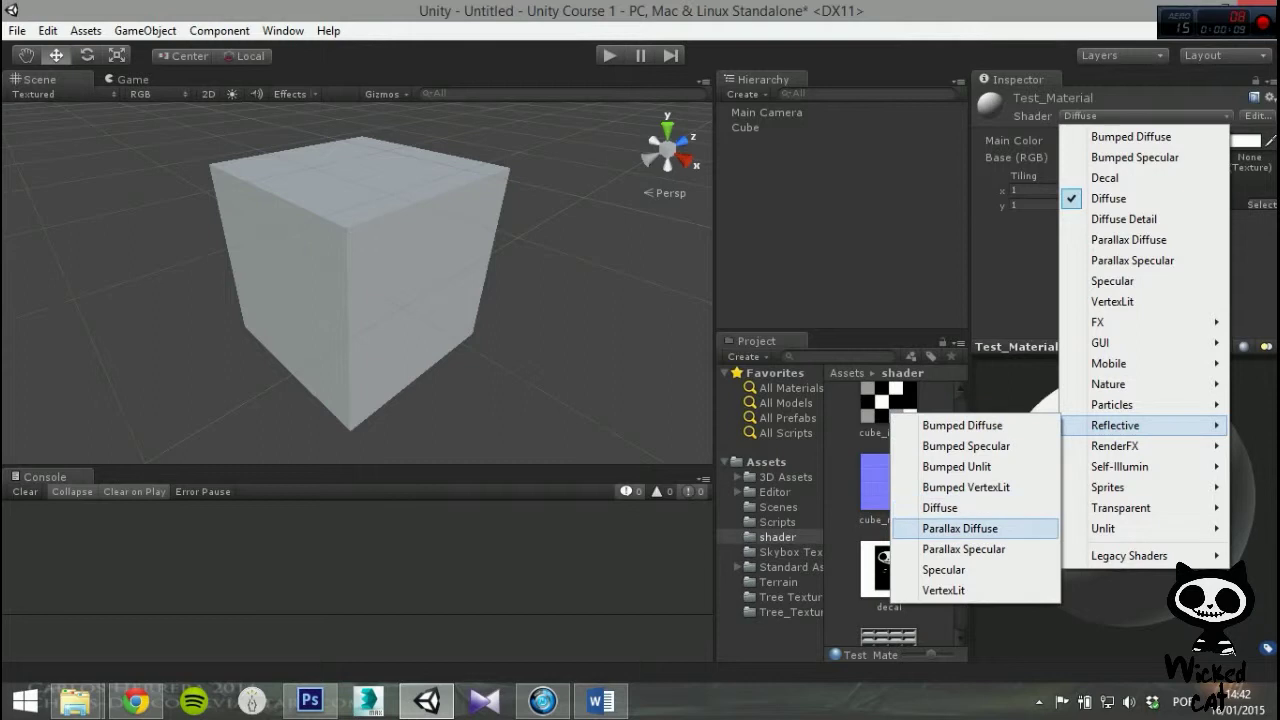
click(960, 528)
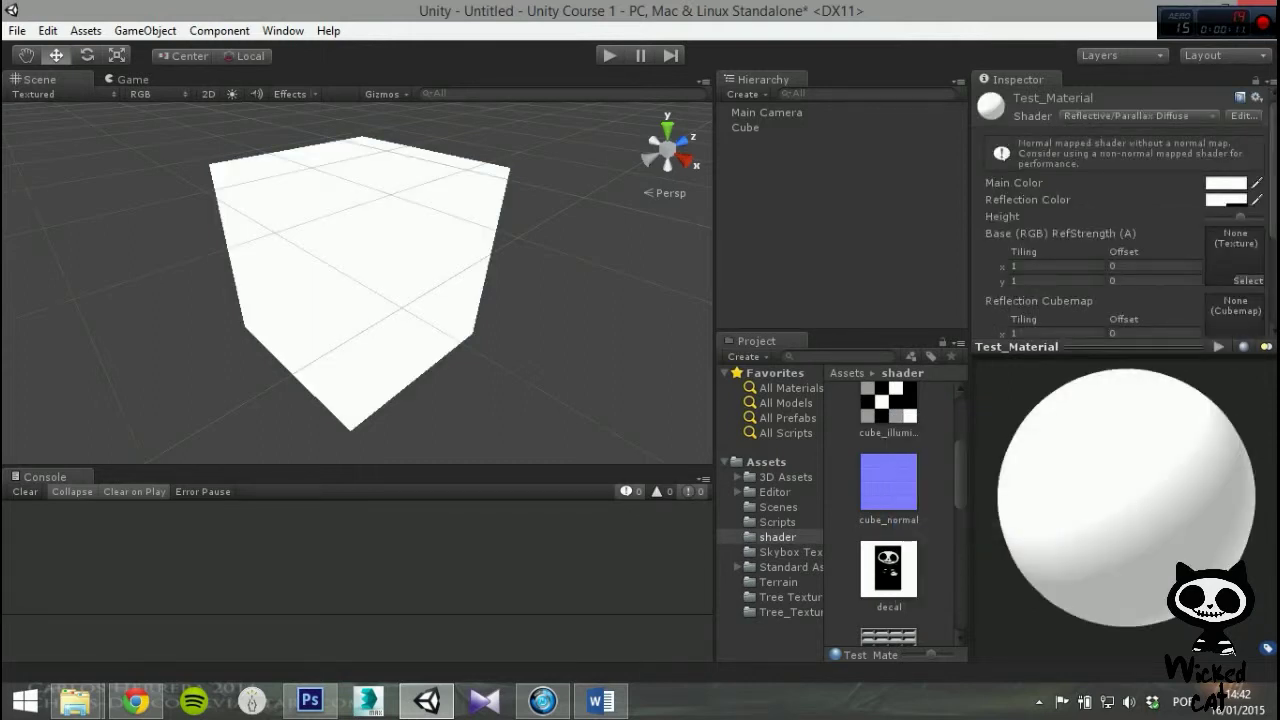
scroll(889, 510, up, 4)
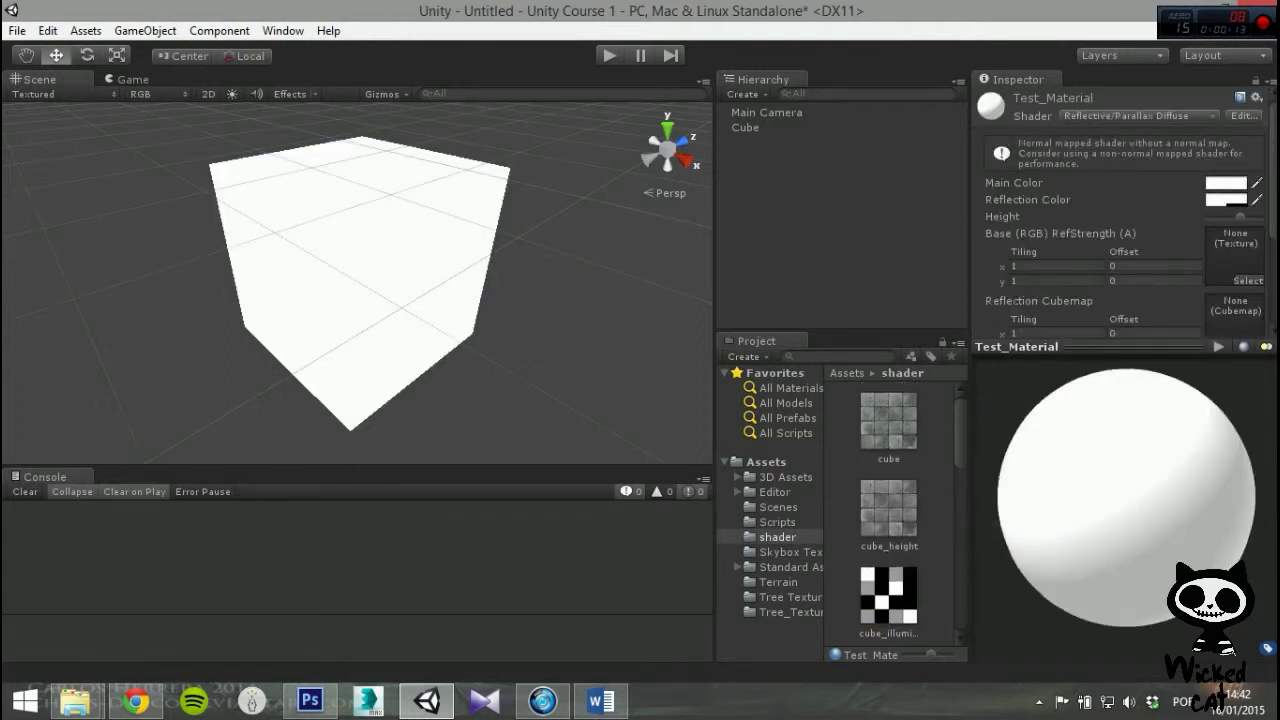
drag(889, 421, 1234, 228)
- Set the reflection cubemap of the Parallax Diffuse material to nightgradient cubemap
click(1247, 318)
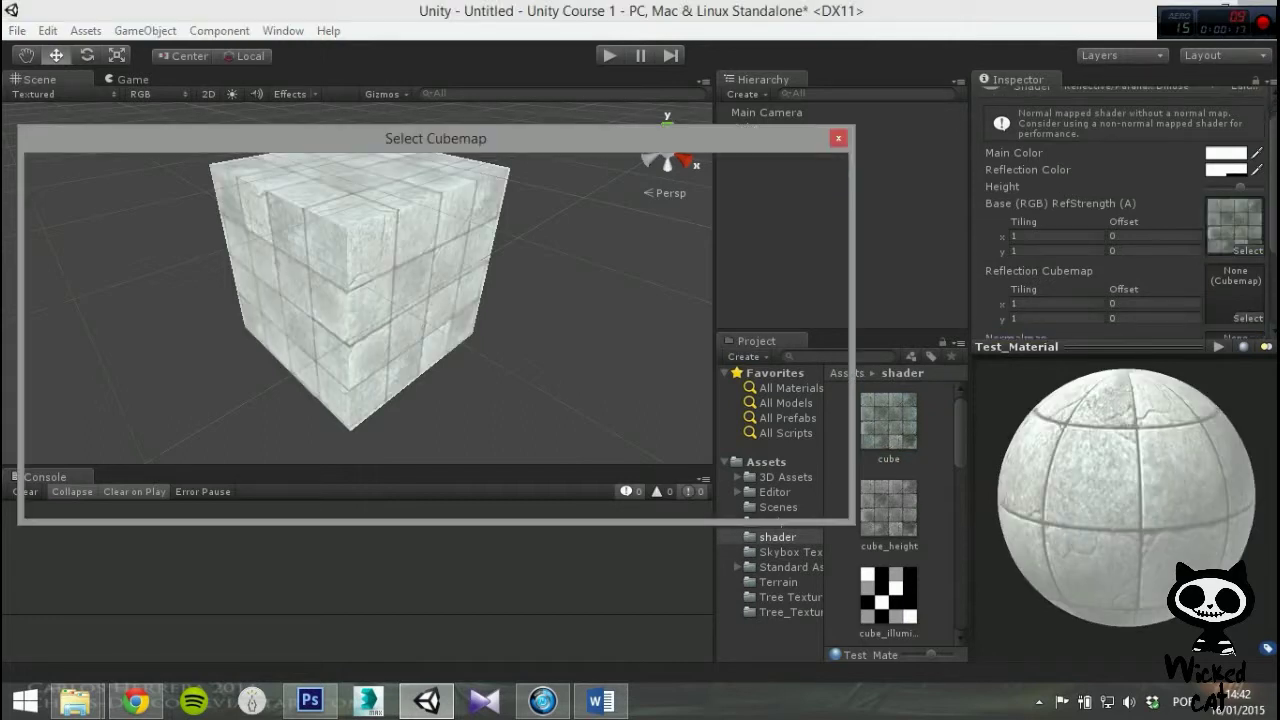
click(117, 217)
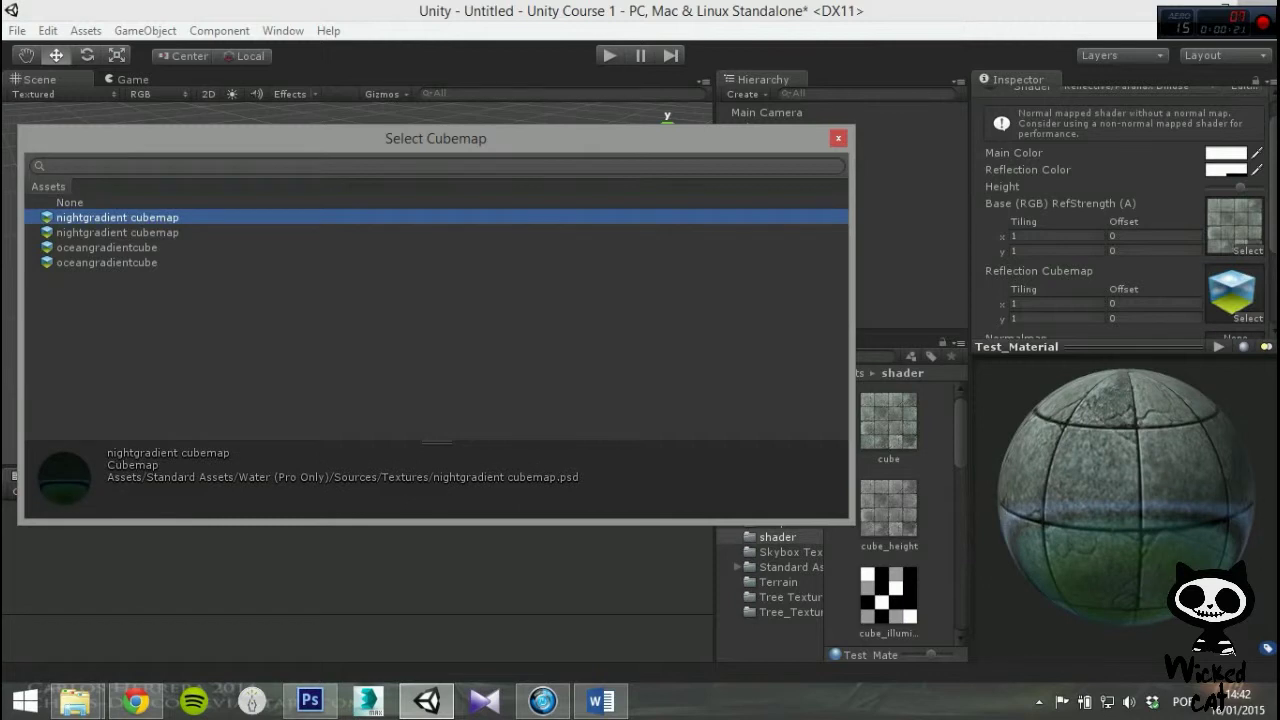
click(838, 138)
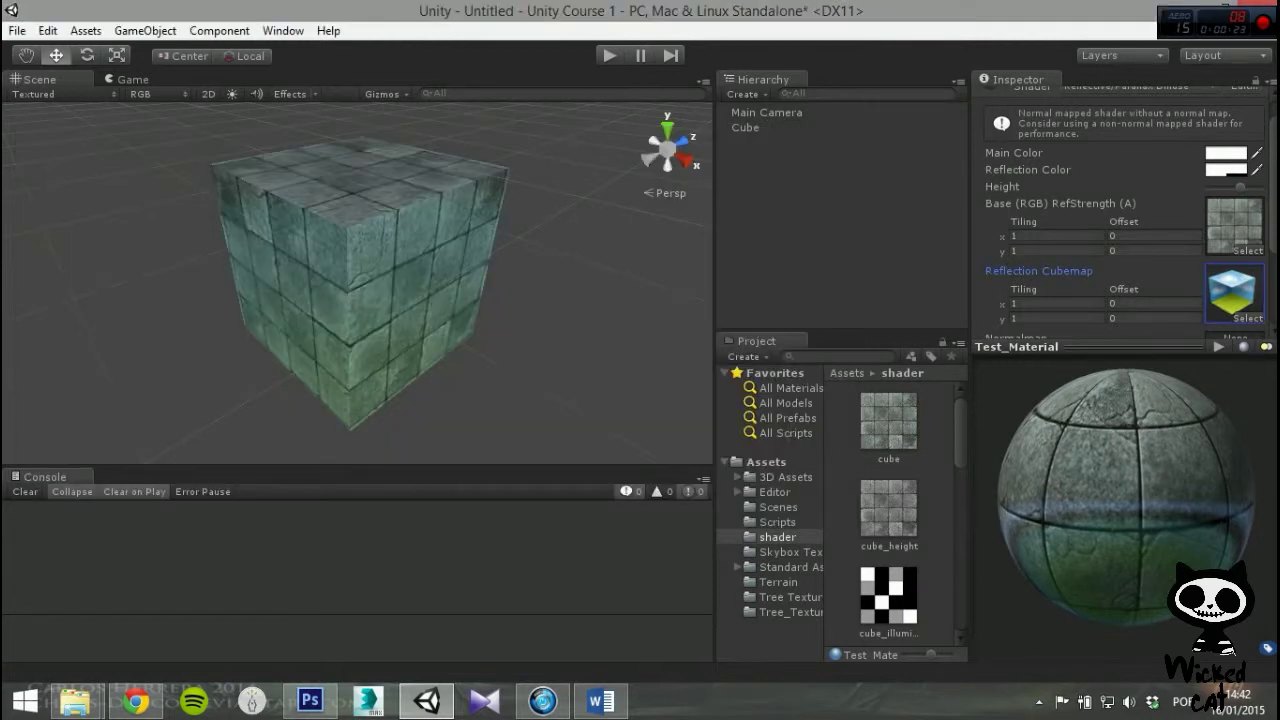
scroll(1120, 210, down, 5)
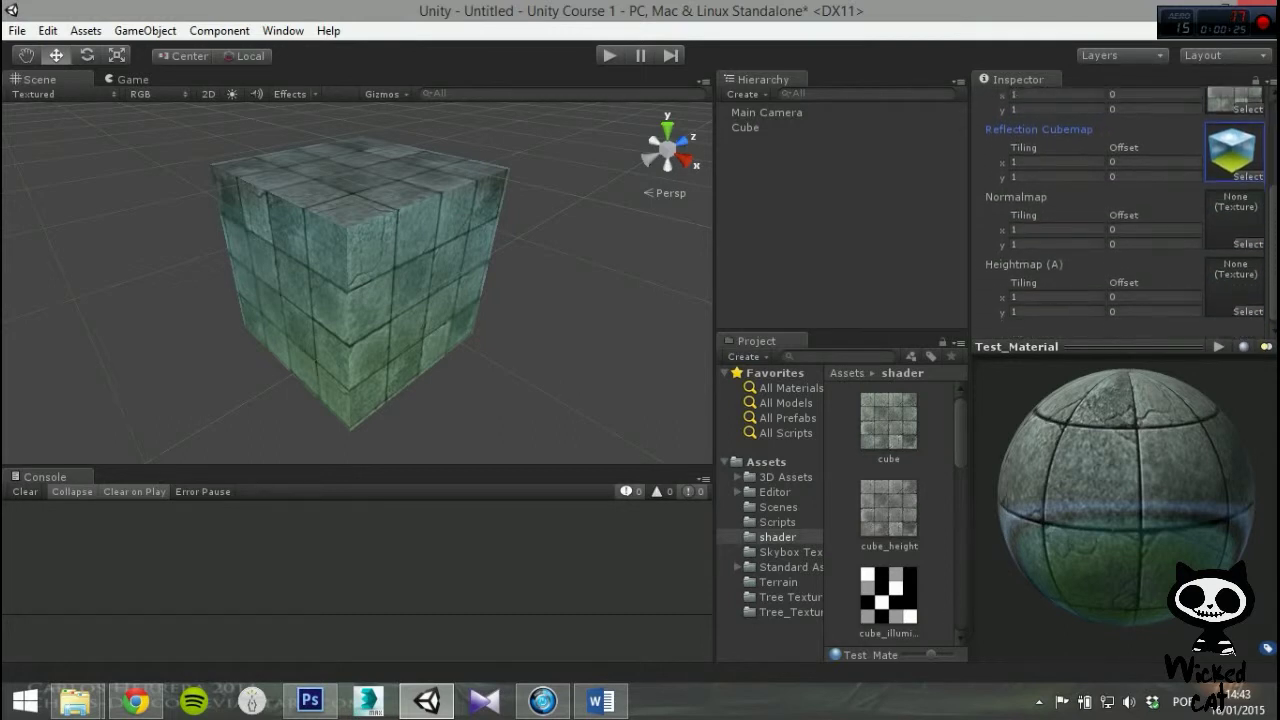
scroll(888, 510, down, 5)
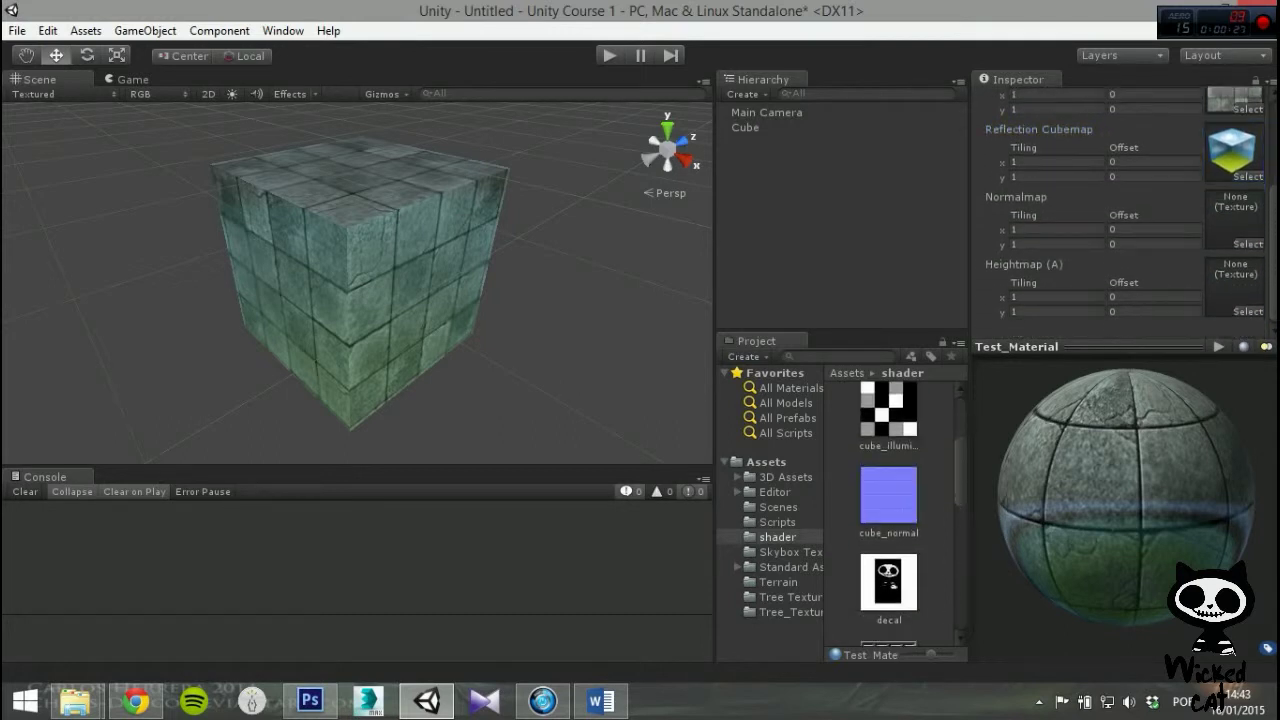
click(888, 496)
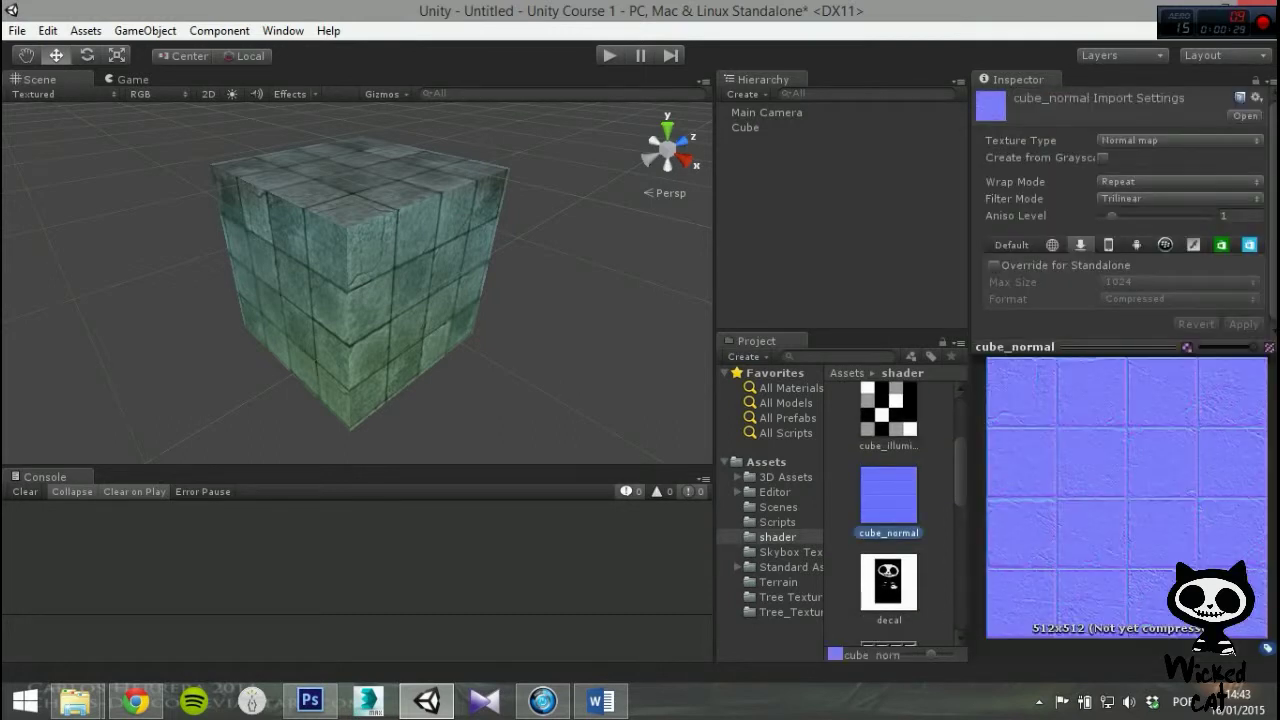
scroll(888, 540, down, 9)
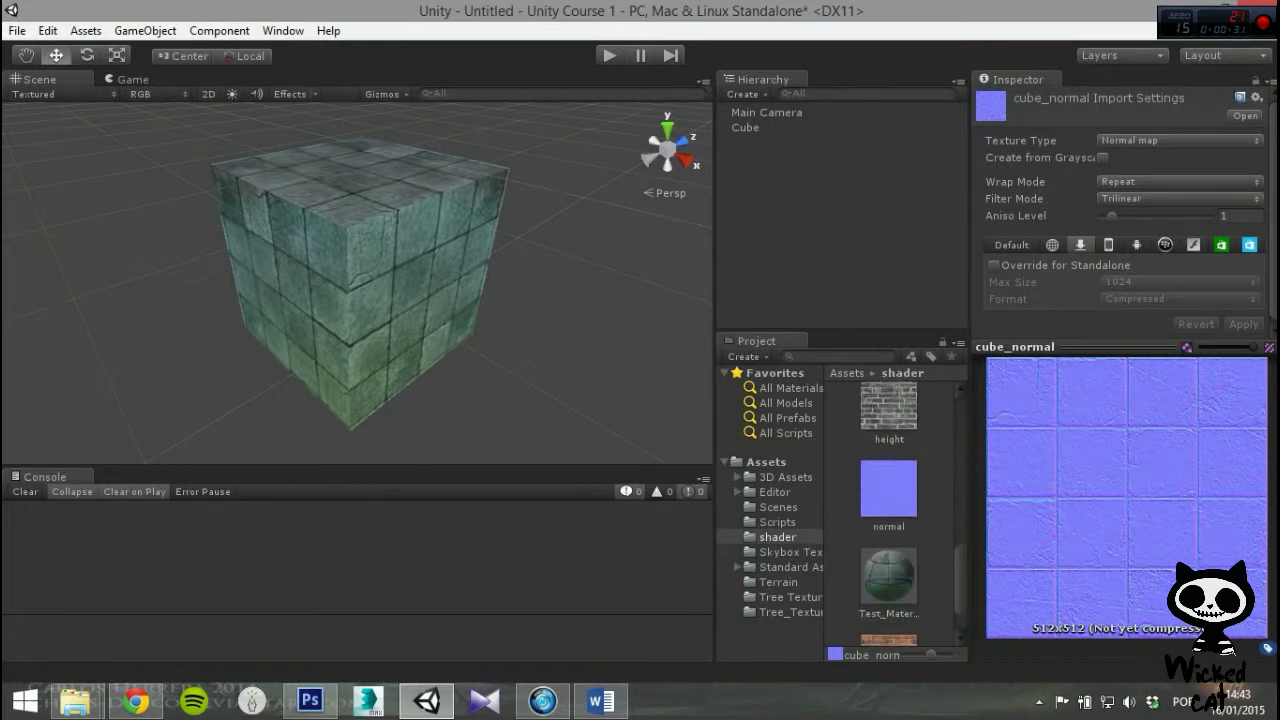
click(888, 577)
- Assign cube_normal as the Parallax Diffuse material's normal map and cube_height as its heightmap
scroll(890, 510, up, 5)
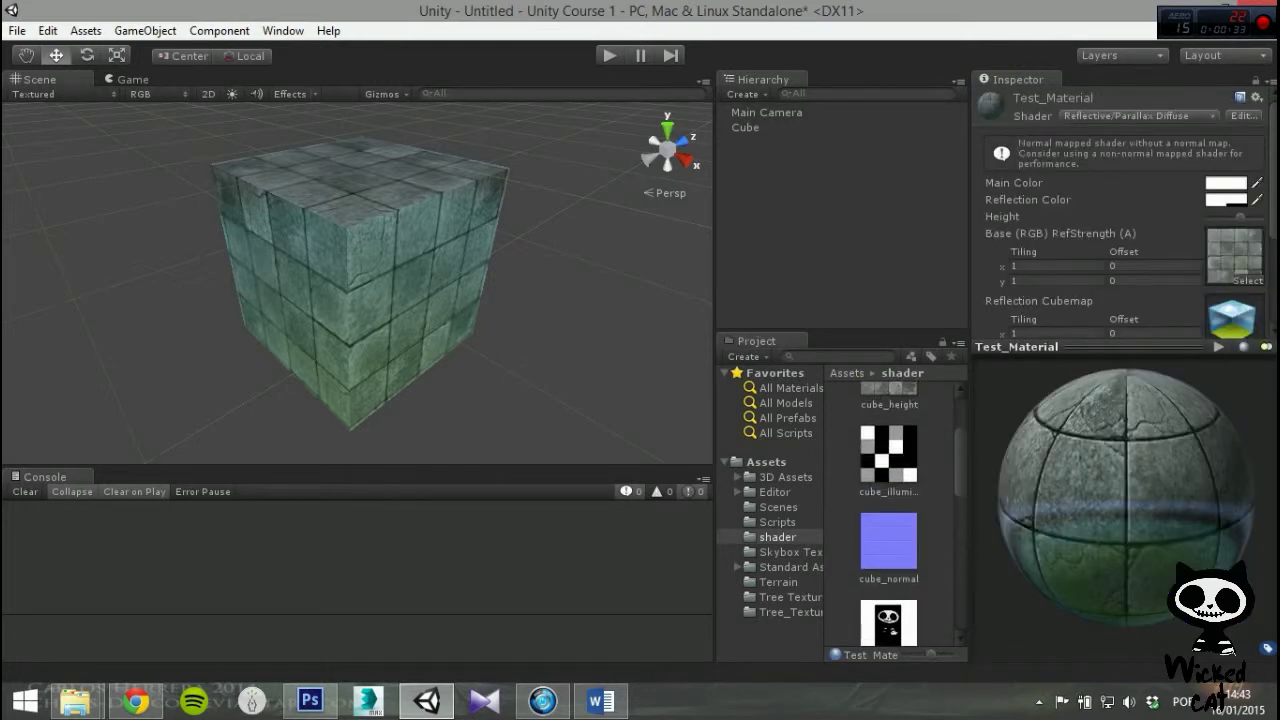
scroll(1120, 215, down, 3)
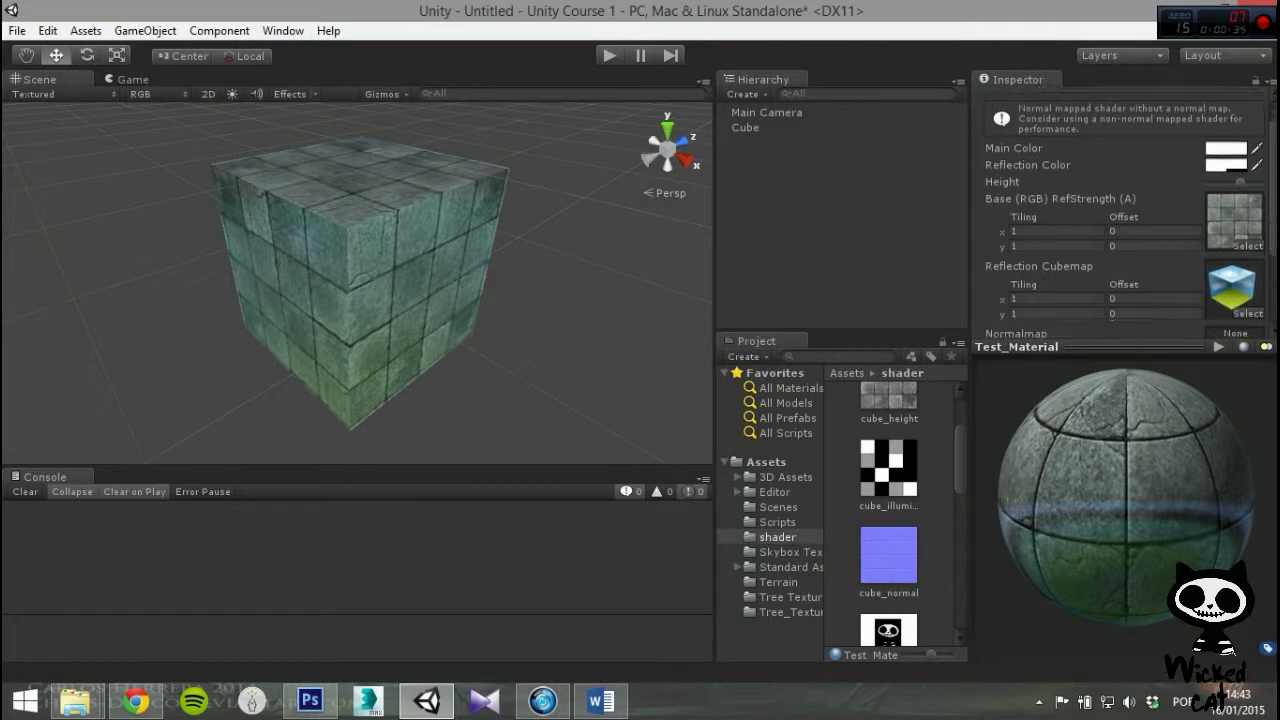
drag(888, 556, 1234, 220)
scroll(890, 430, up, 1)
drag(889, 426, 1234, 286)
- Adjust the Height of the Parallax Diffuse material and rotate the preview sphere to check the depth effect
drag(1128, 500, 1125, 400)
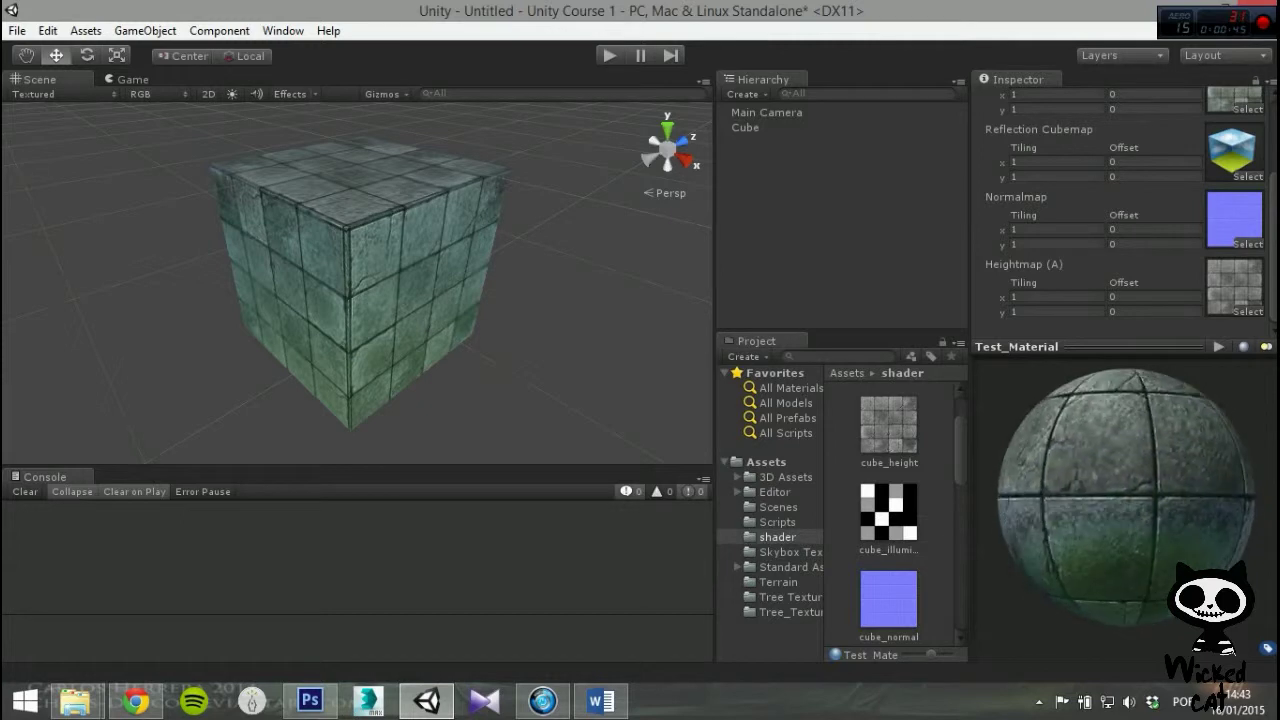
scroll(1122, 220, up, 4)
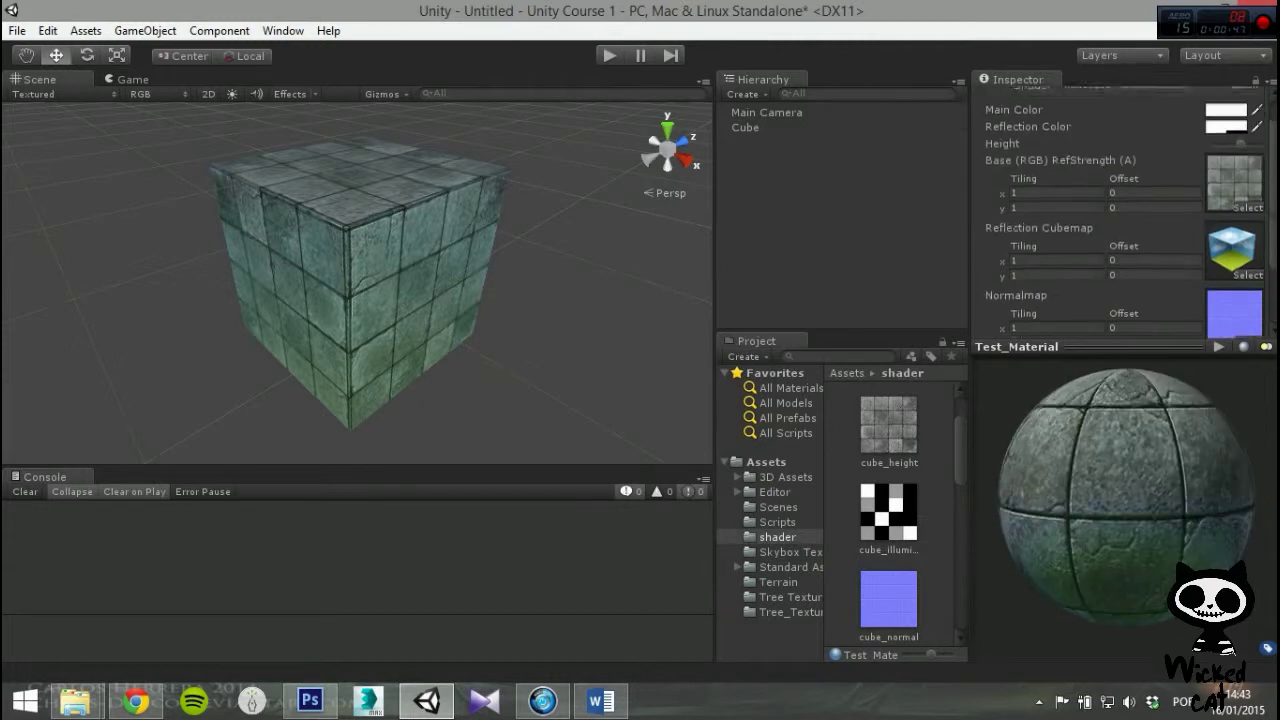
mouse_move(1219, 175)
mouse_down()
mouse_move(1261, 175)
mouse_move(1208, 175)
mouse_move(1242, 175)
mouse_up()
drag(1120, 540, 1120, 460)
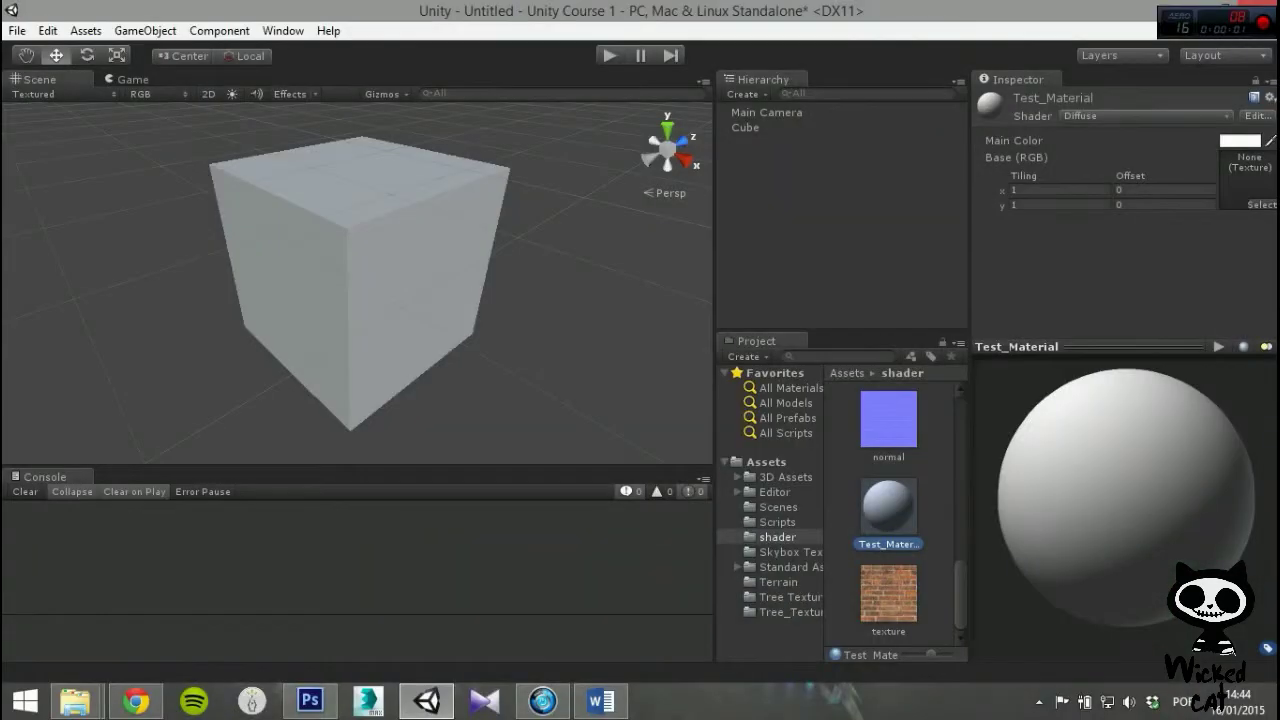
- Switch Test_Material from Diffuse to the Reflective/Parallax Specular shader and assign the cube texture as its base texture
click(1146, 116)
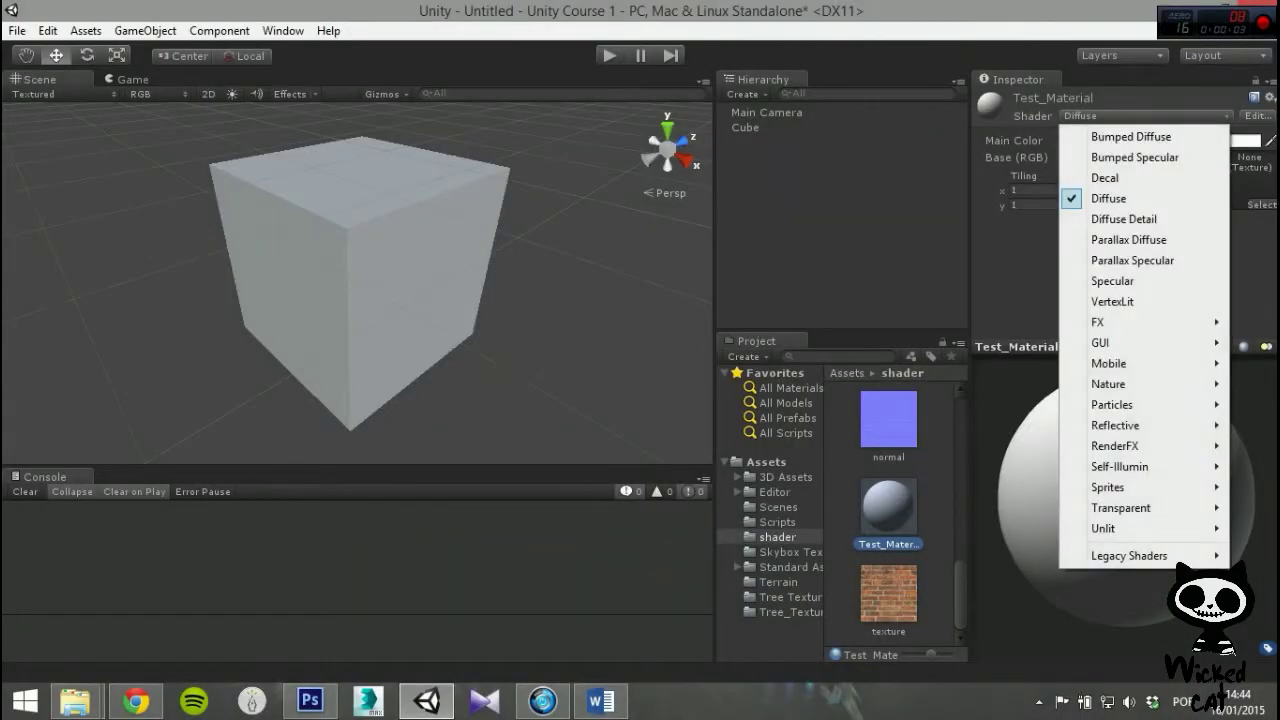
mouse_move(1144, 426)
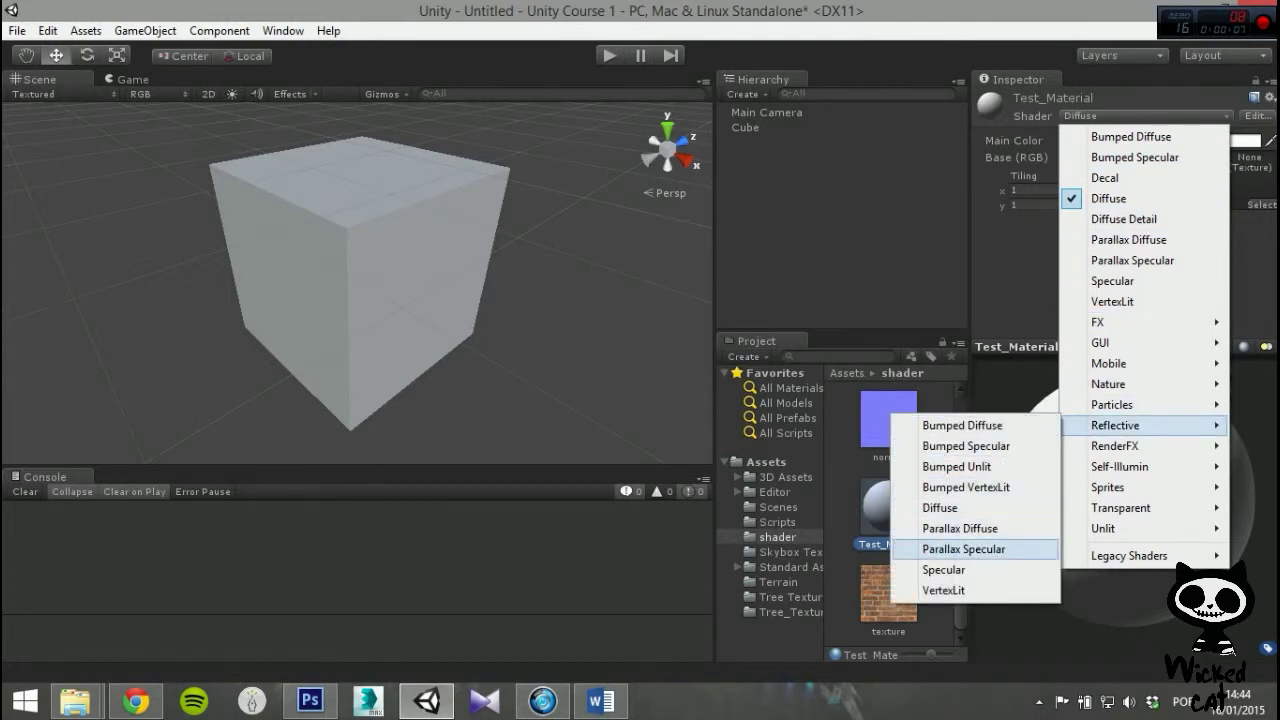
click(963, 549)
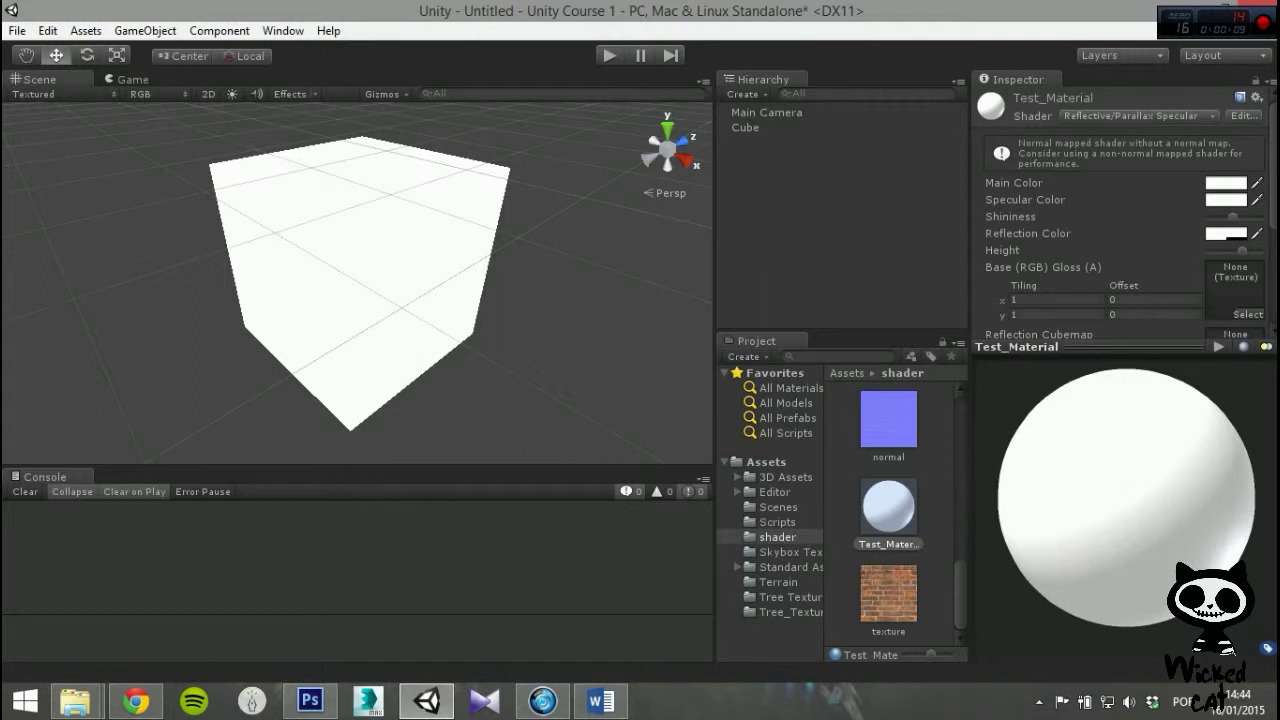
scroll(889, 515, up, 12)
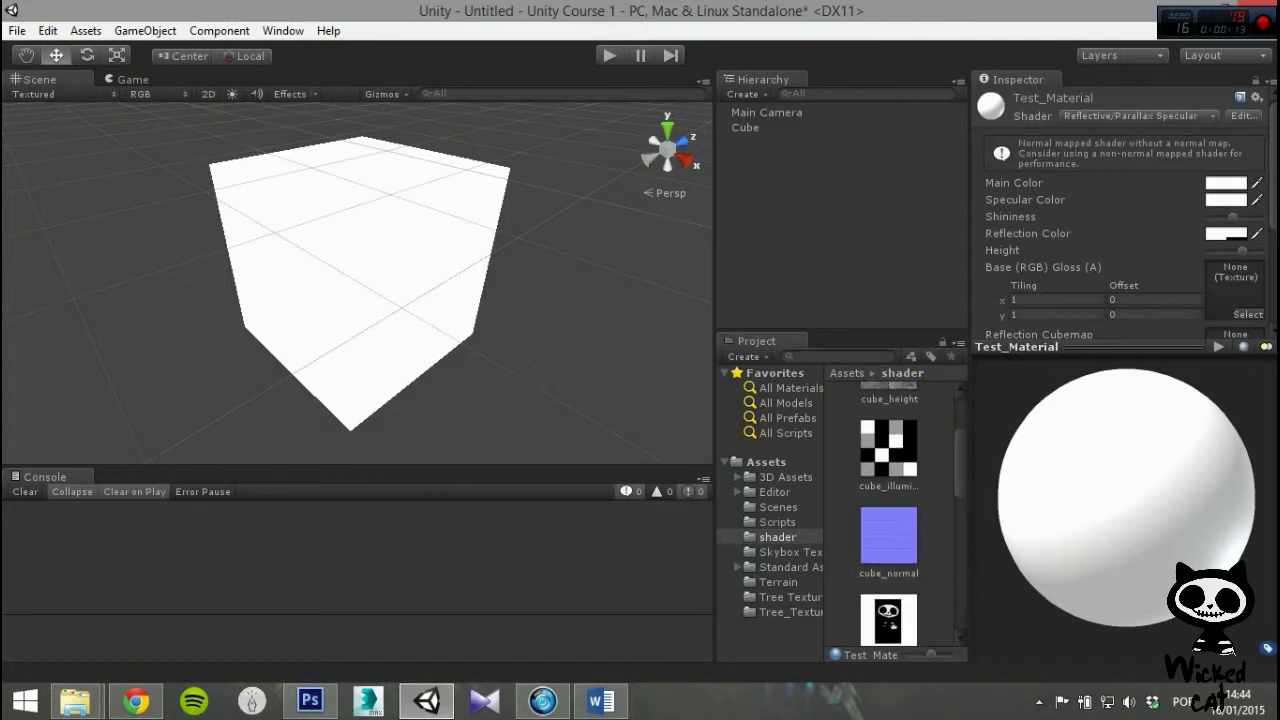
scroll(889, 510, up, 3)
drag(889, 422, 1233, 260)
- Set the reflection cubemap of the Parallax Specular material to nightgradient cubemap
scroll(1233, 260, down, 3)
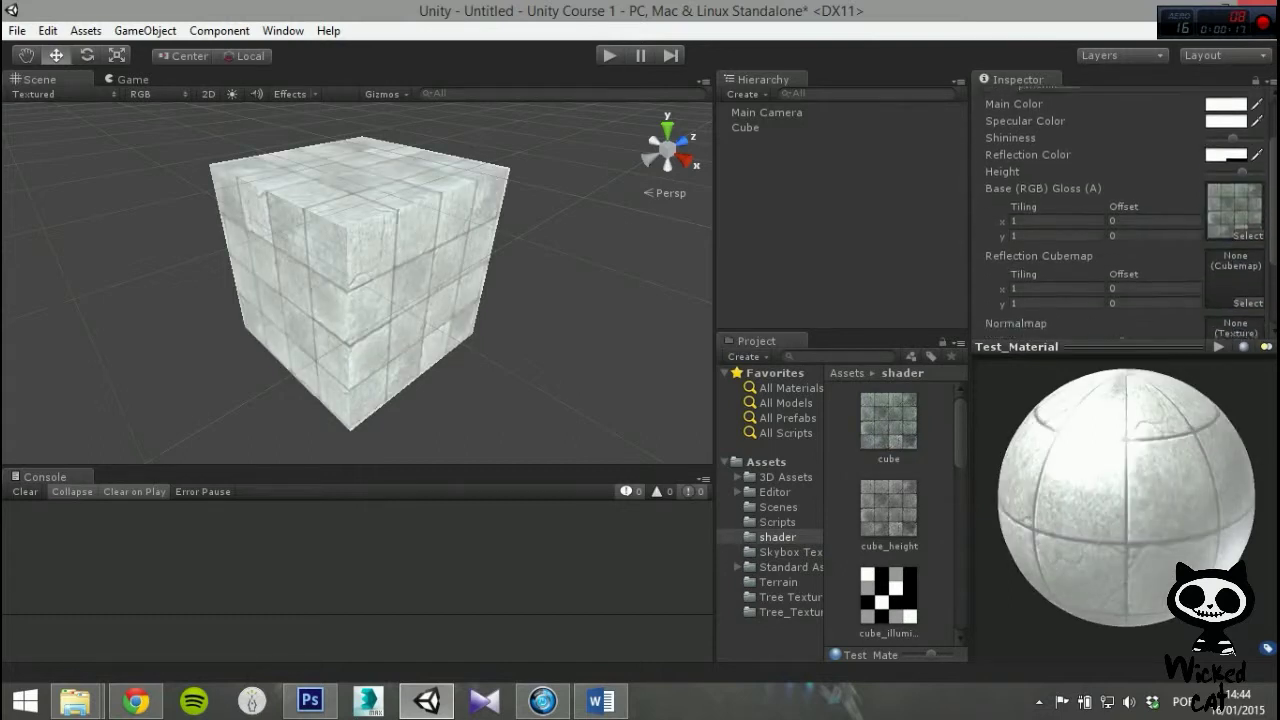
click(1247, 254)
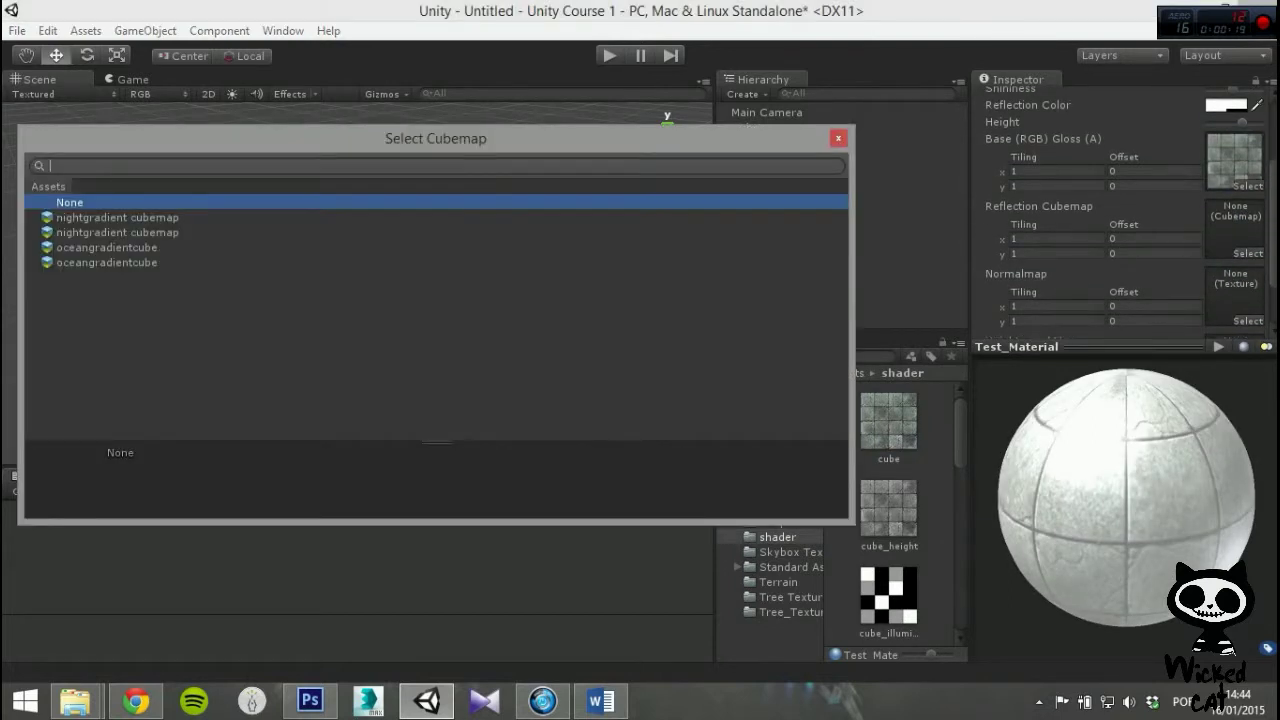
double_click(117, 218)
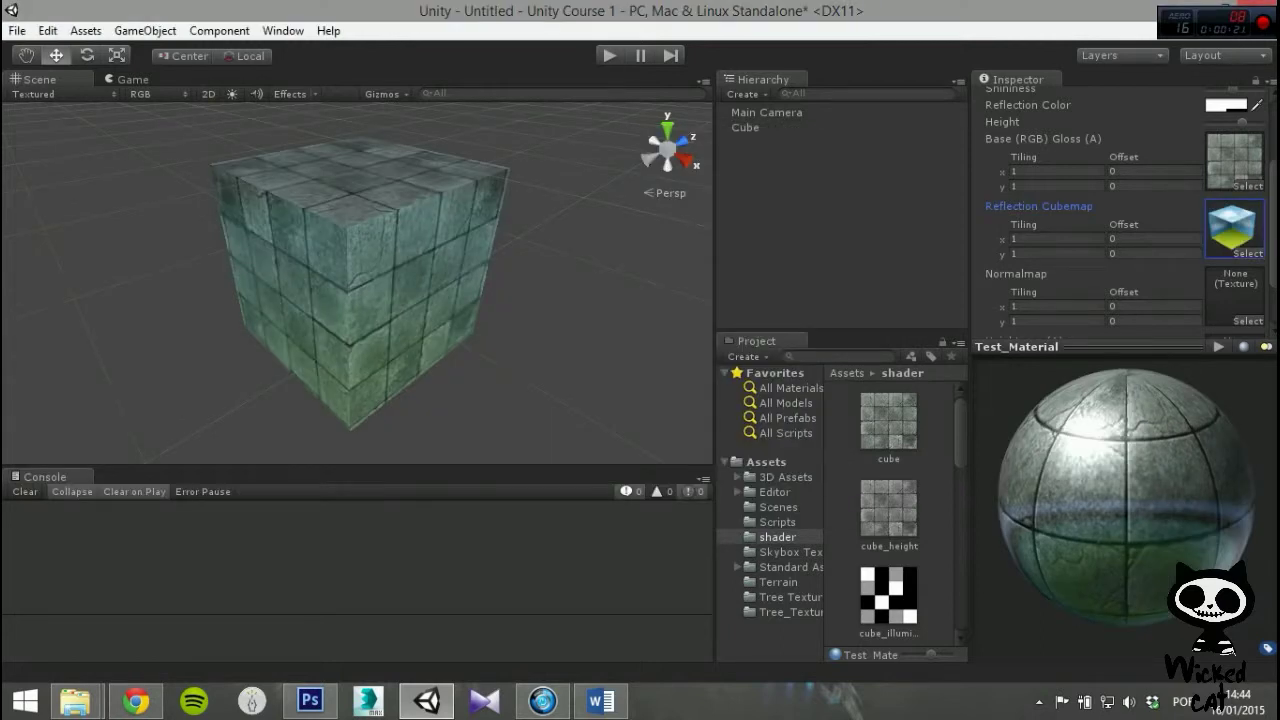
- Assign cube_normal as the Parallax Specular material's normal map and cube_height as its heightmap
scroll(1125, 215, down, 4)
scroll(889, 510, down, 3)
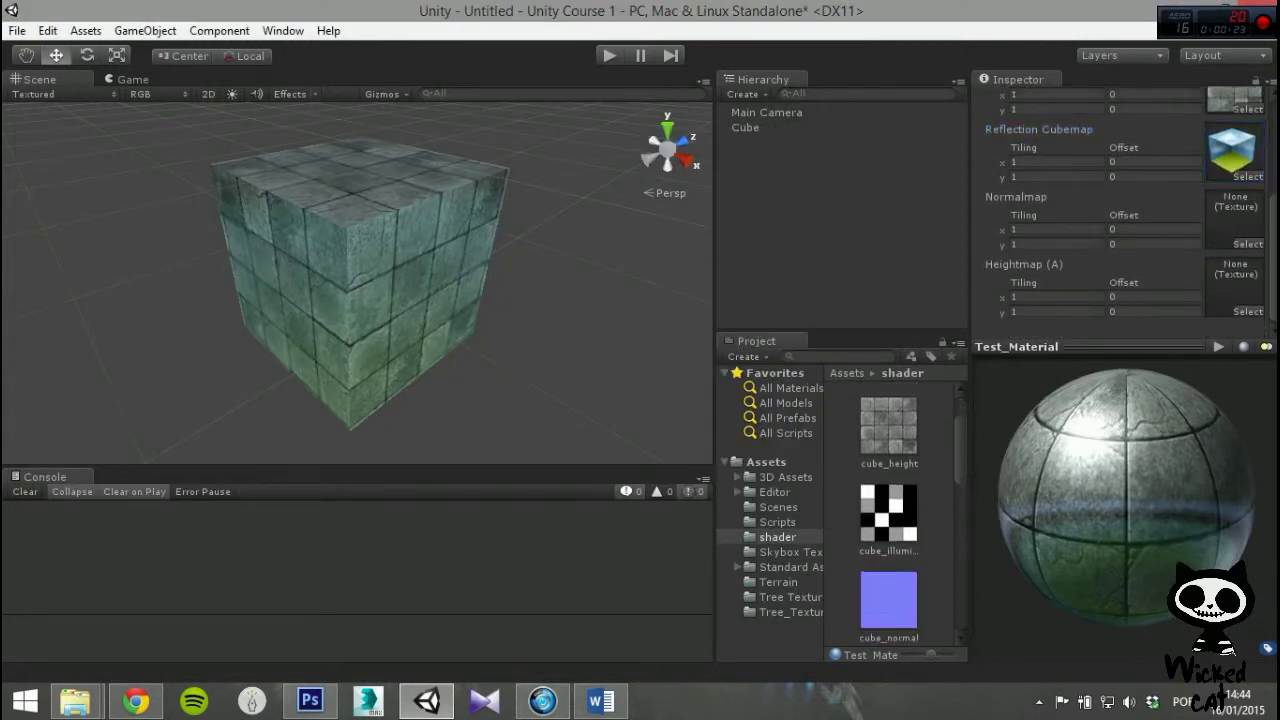
drag(889, 504, 1230, 217)
scroll(889, 510, up, 3)
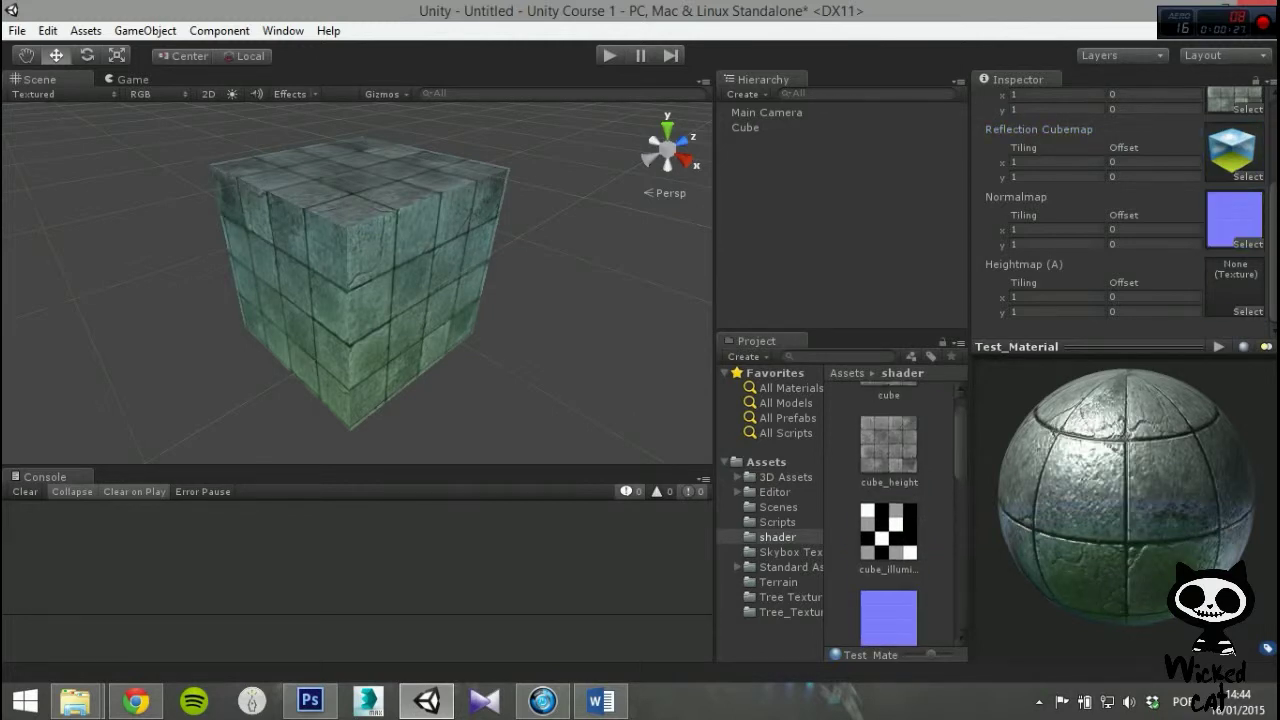
drag(889, 473, 1236, 287)
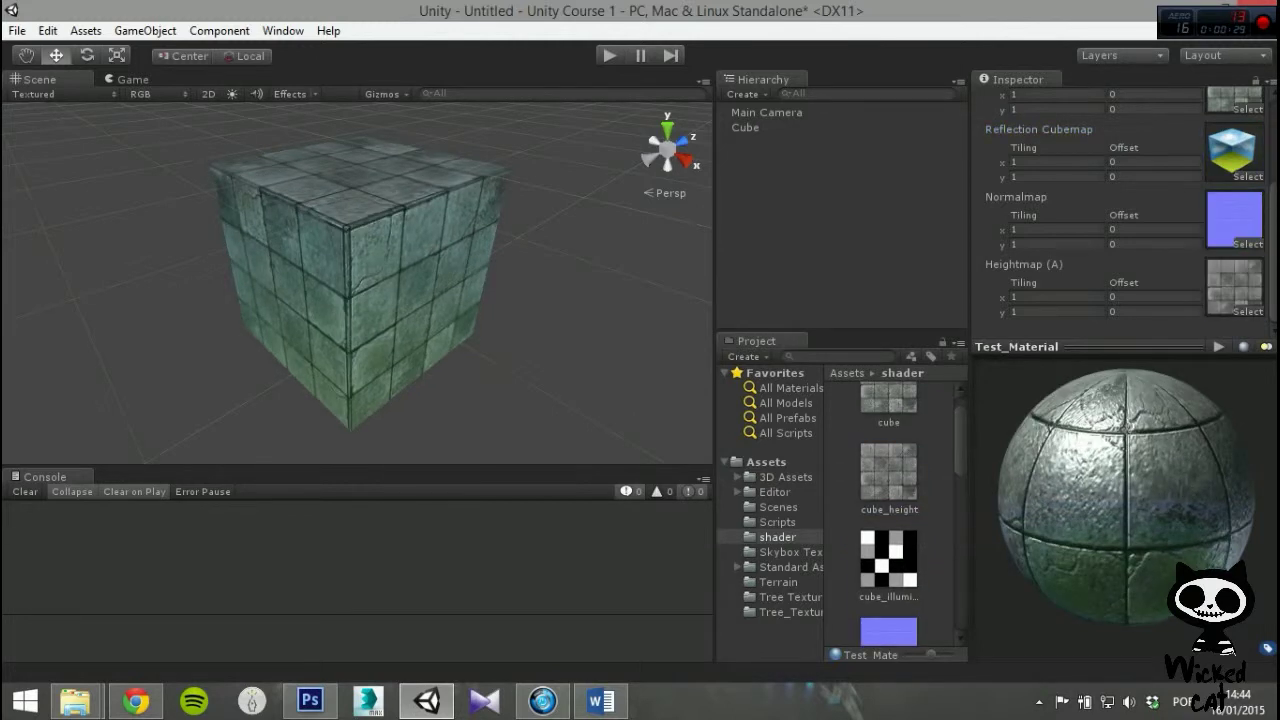
- Rotate the preview sphere and adjust the Shininess and Height of the Parallax Specular material
drag(1130, 510, 1130, 557)
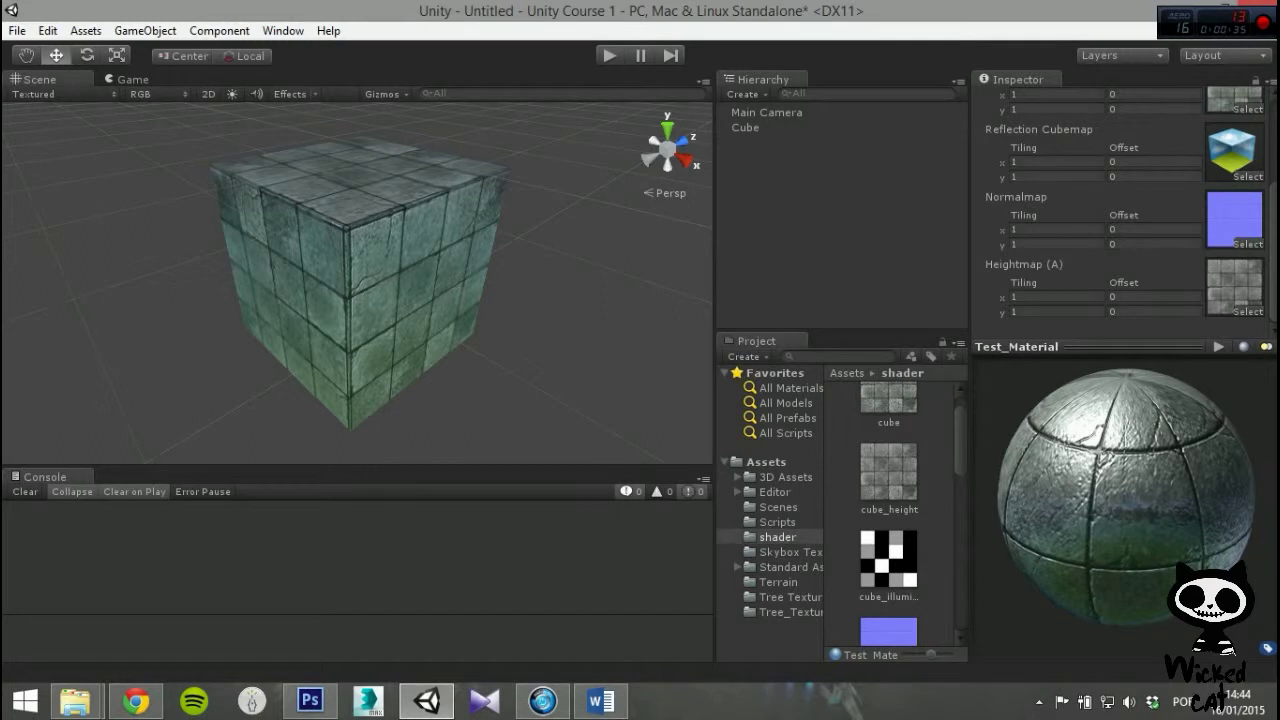
scroll(1125, 213, up, 5)
drag(1233, 175, 1248, 209)
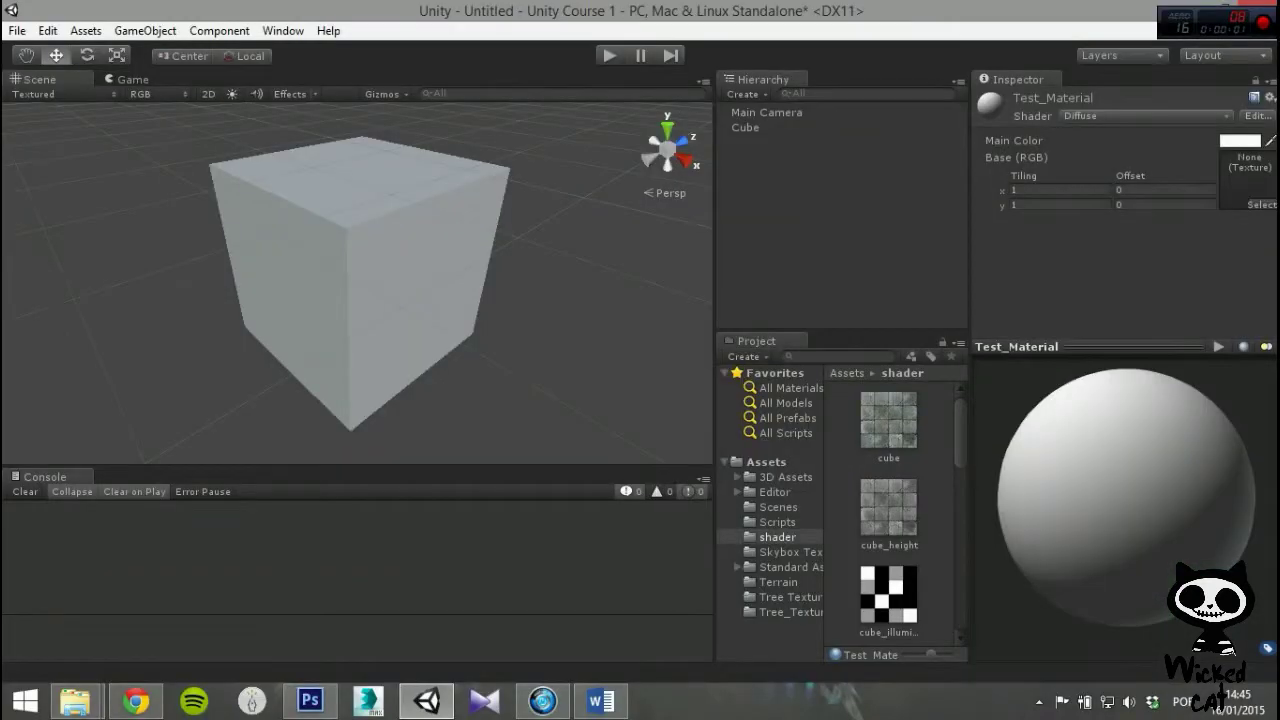
- Switch Test_Material from Diffuse to the Reflective/Bumped Unlit shader
click(1146, 116)
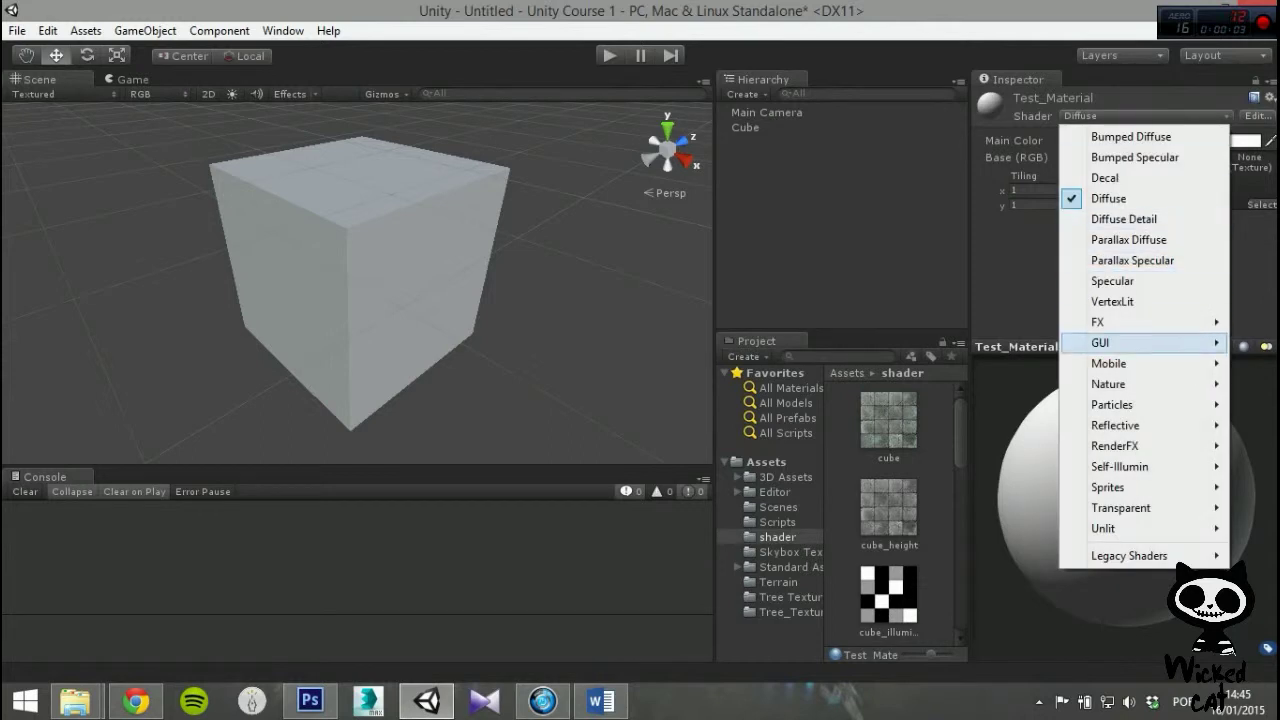
mouse_move(1144, 426)
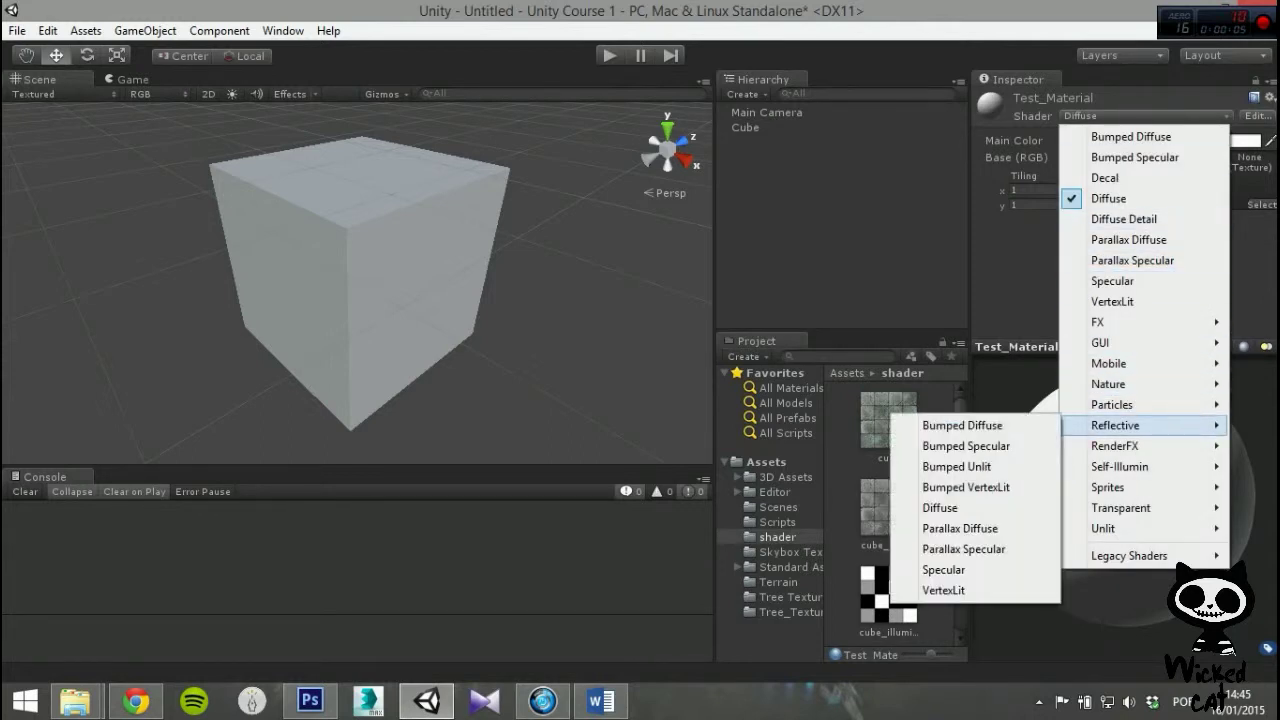
click(956, 466)
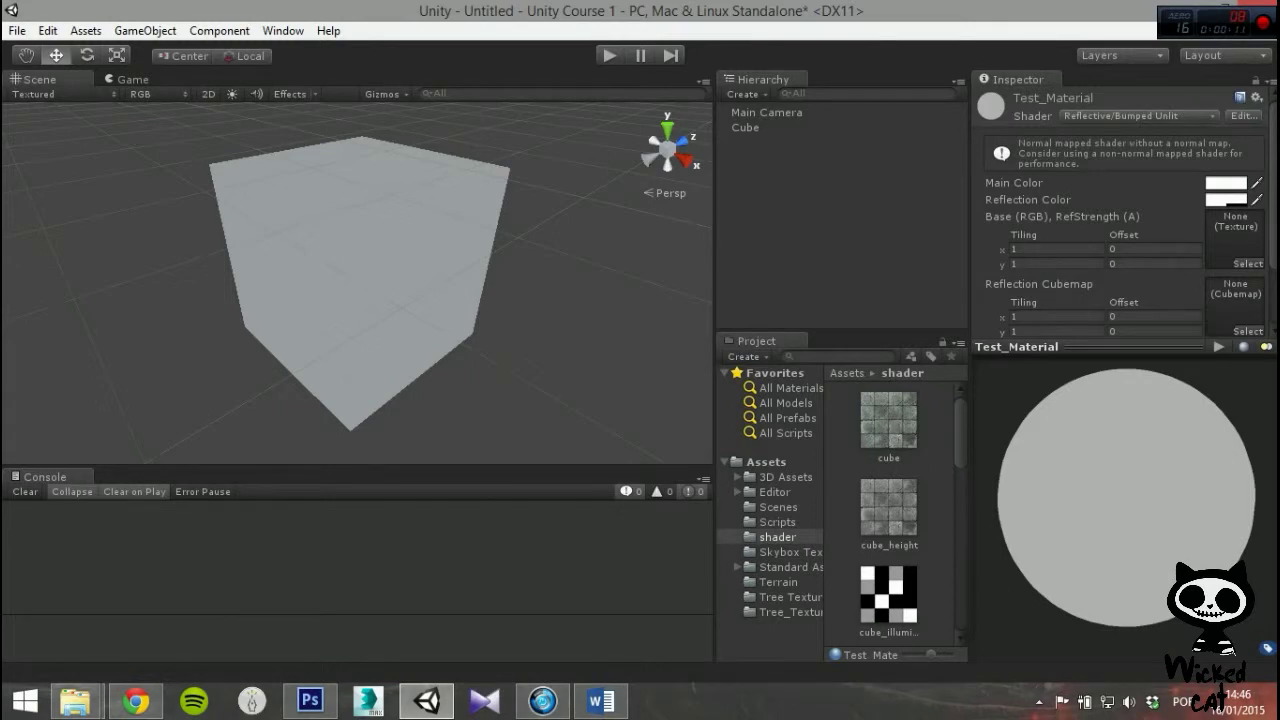
- Assign the cube texture as the Bumped Unlit material's base texture and nightgradient cubemap as its reflection cubemap
drag(888, 420, 1234, 225)
click(1248, 316)
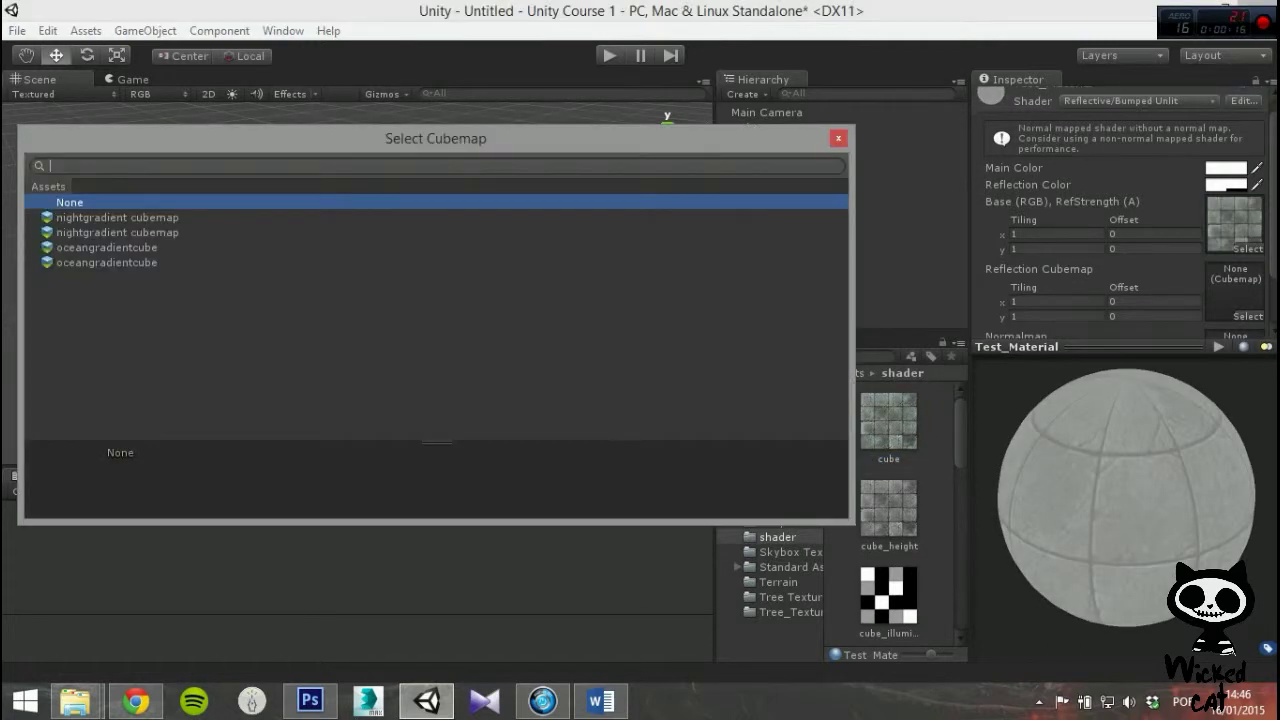
double_click(117, 217)
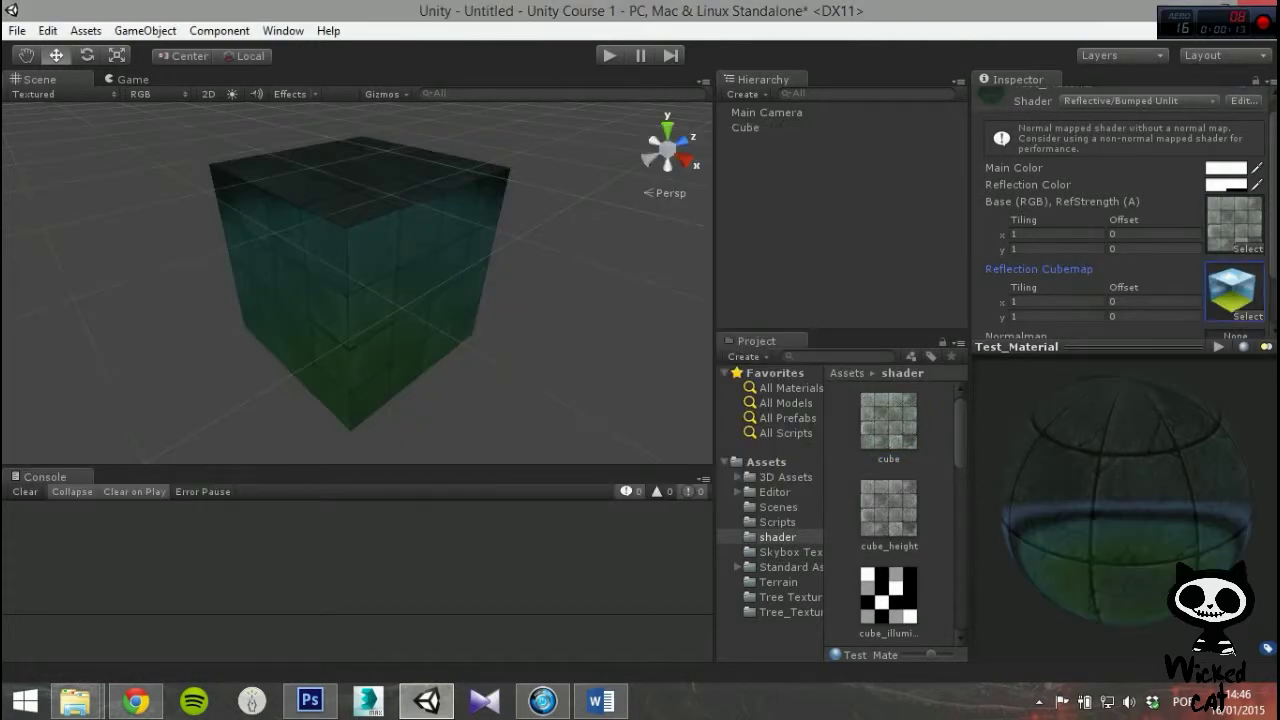
- Assign cube_normal as the Bumped Unlit material's normal map and rotate the preview sphere to check the surface
scroll(1120, 210, down, 3)
drag(960, 432, 960, 457)
drag(888, 564, 1234, 284)
drag(1110, 500, 1115, 440)
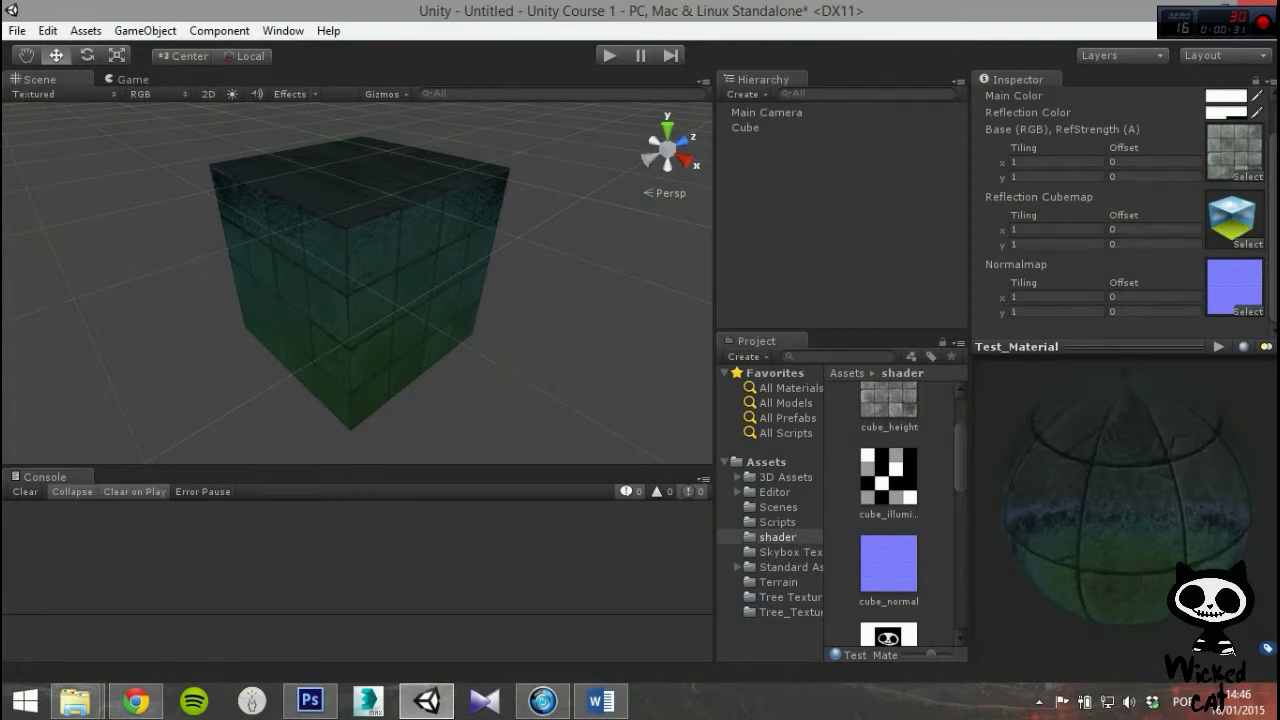
scroll(1120, 214, up, 2)
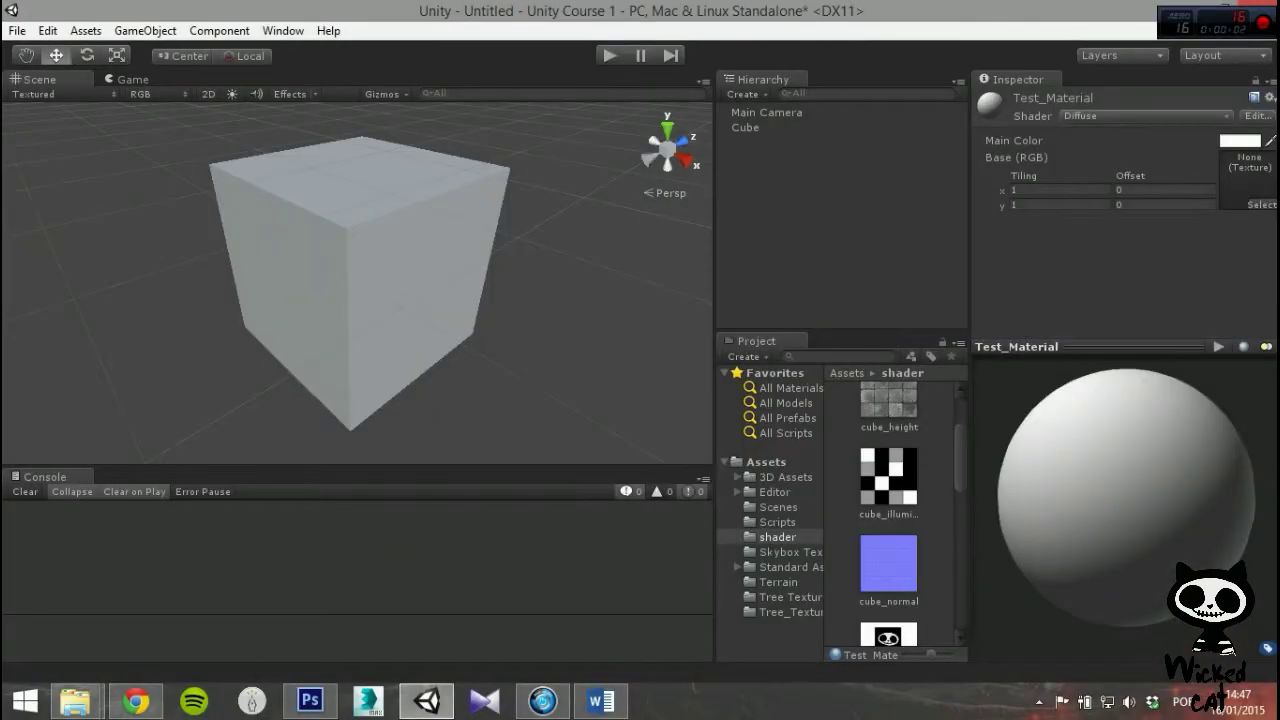
- Switch Test_Material from Diffuse to the Reflective/Bumped VertexLit shader
click(1146, 116)
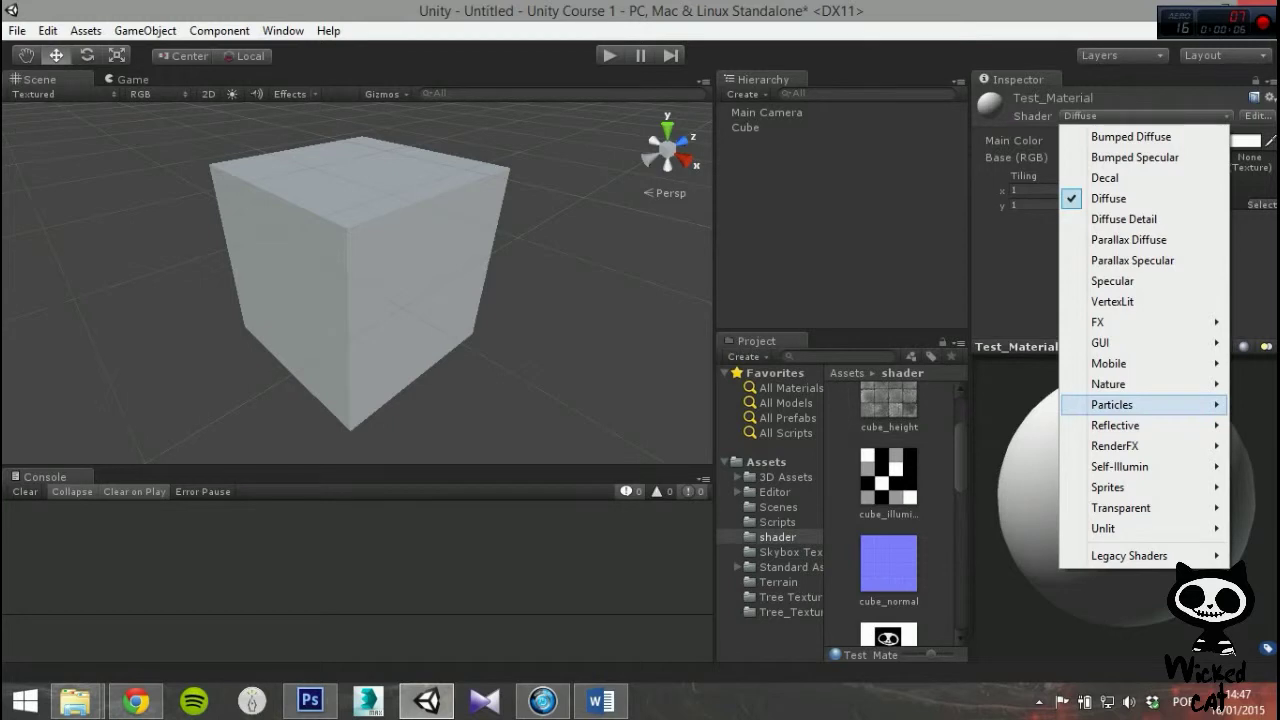
mouse_move(1115, 426)
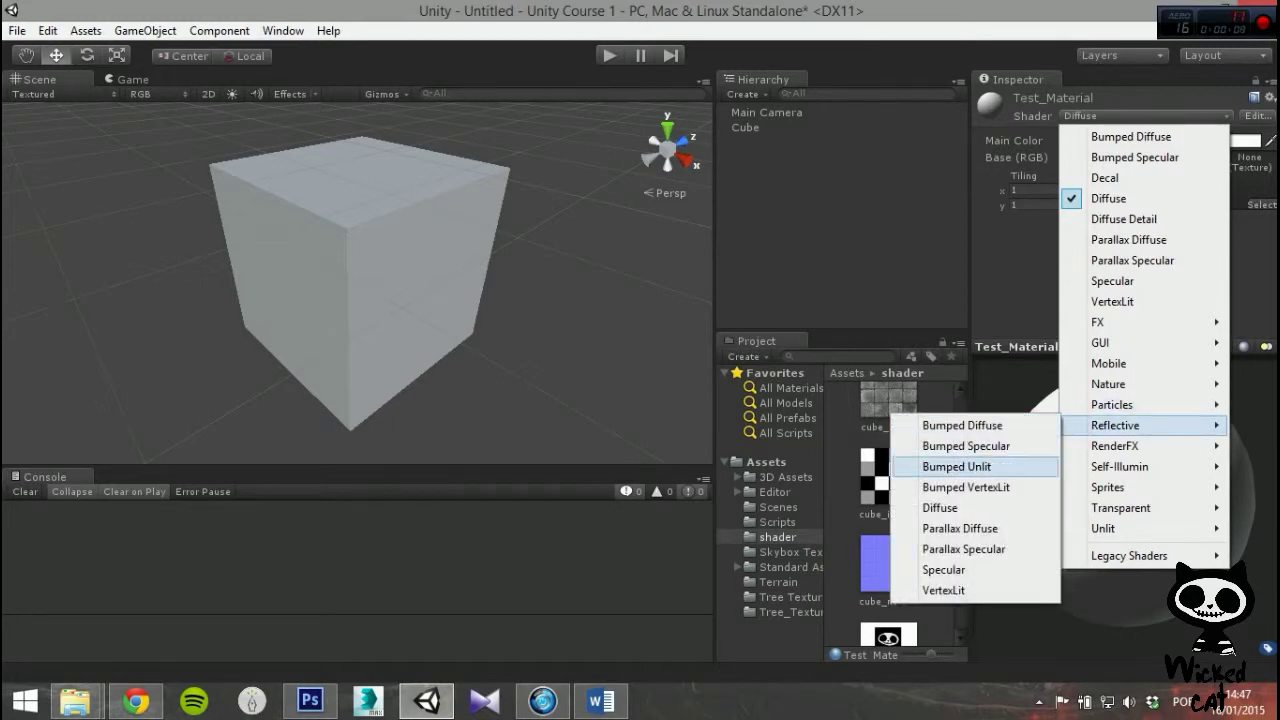
click(966, 487)
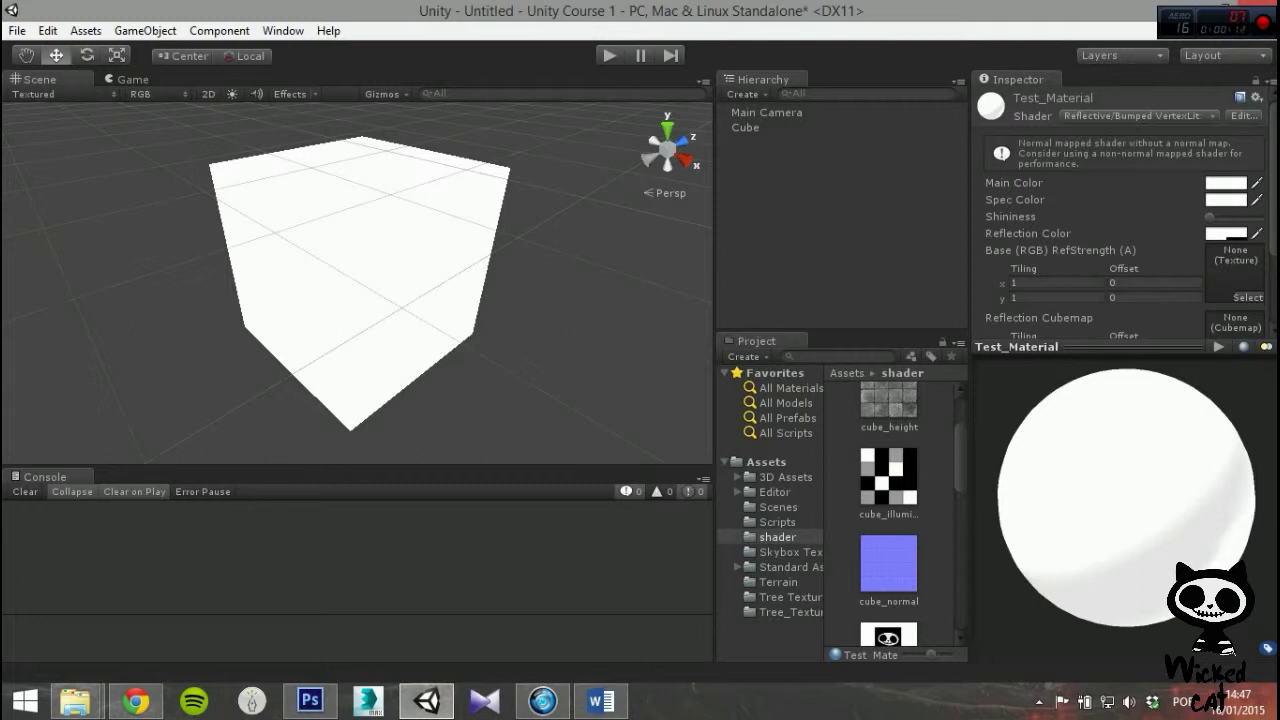
- Assign the cube texture as the Bumped VertexLit material's base texture and nightgradient cubemap as its reflection cubemap
scroll(889, 510, up, 3)
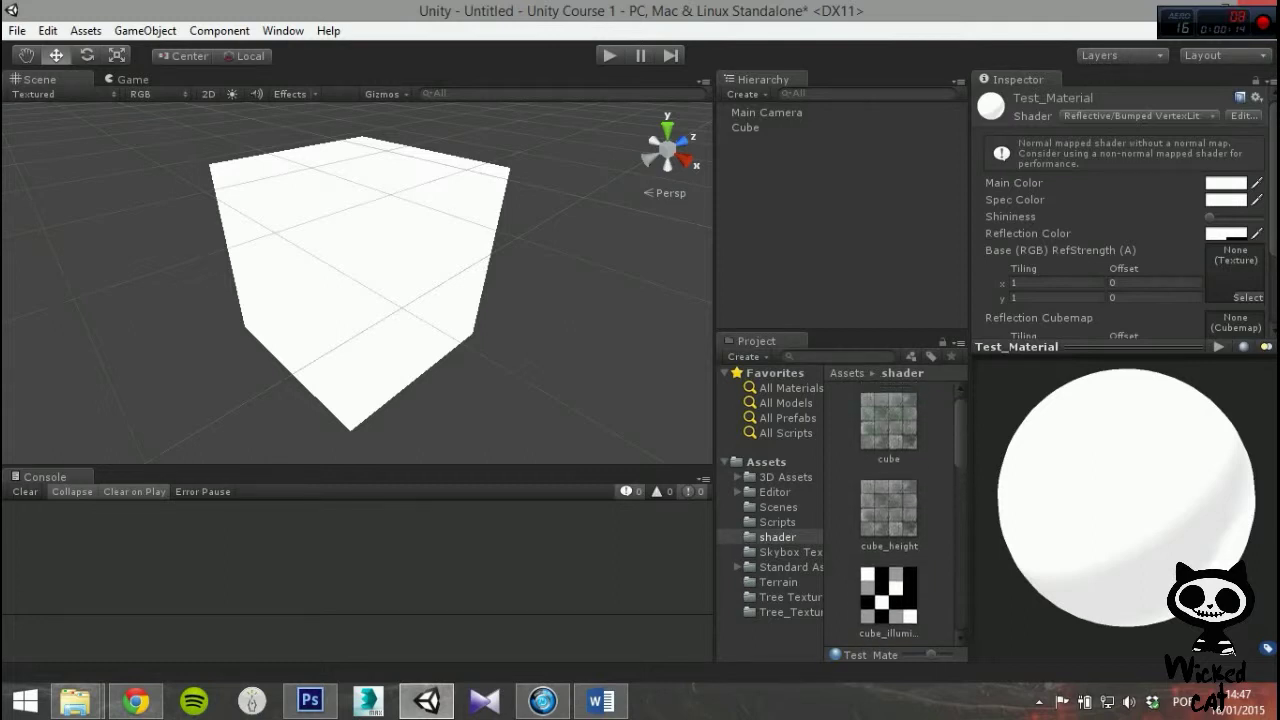
drag(889, 421, 1232, 243)
scroll(1232, 243, down, 3)
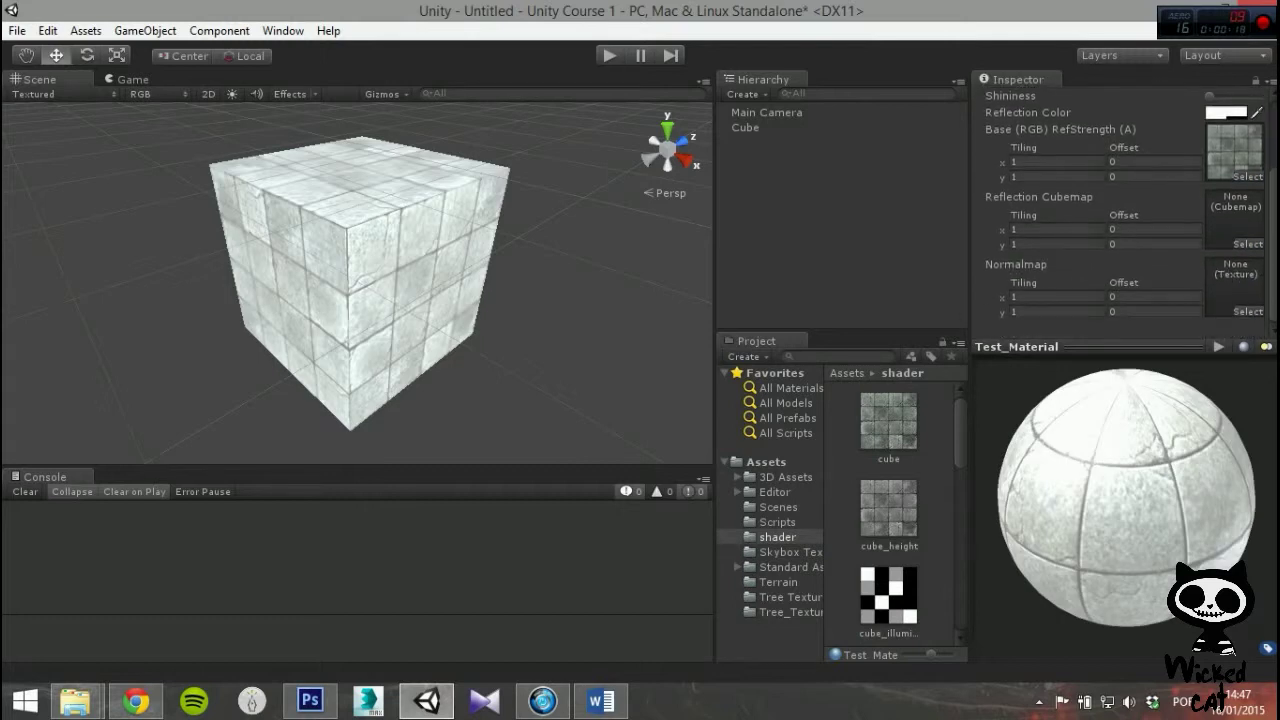
click(1247, 244)
double_click(117, 217)
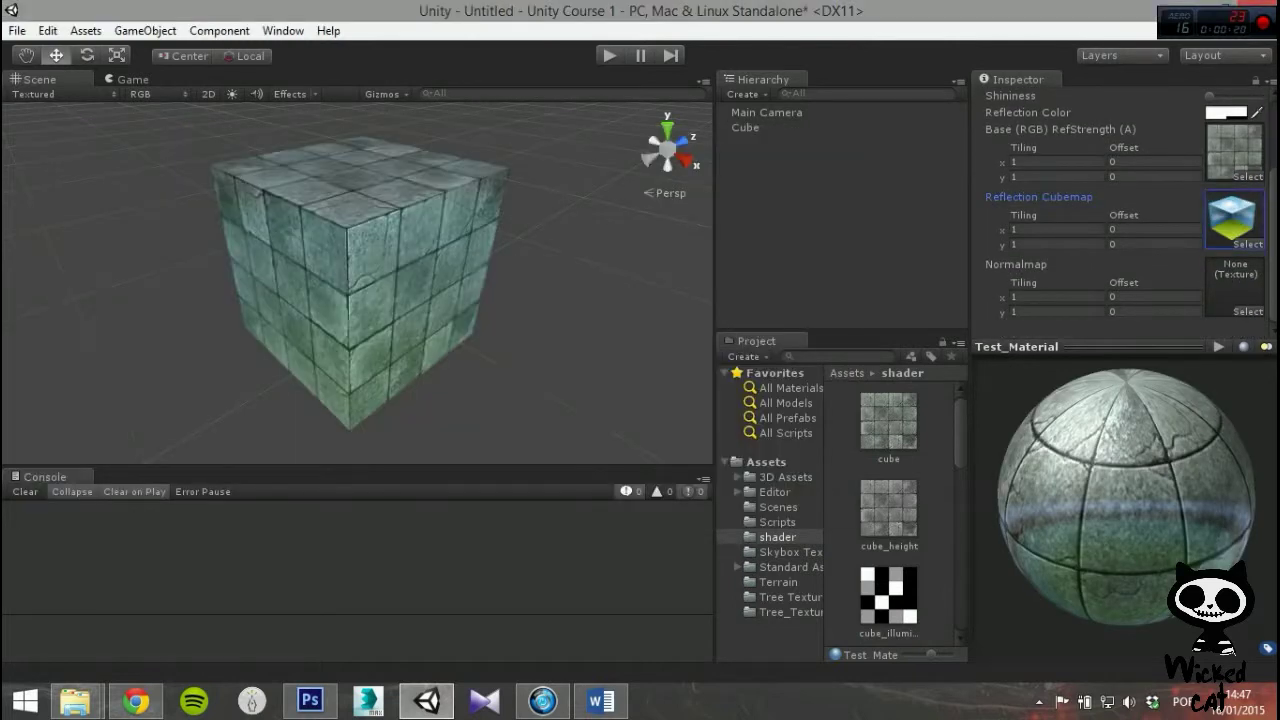
- Assign cube_normal as the Bumped VertexLit material's normal map and rotate the preview sphere to check the surface
scroll(889, 459, down, 6)
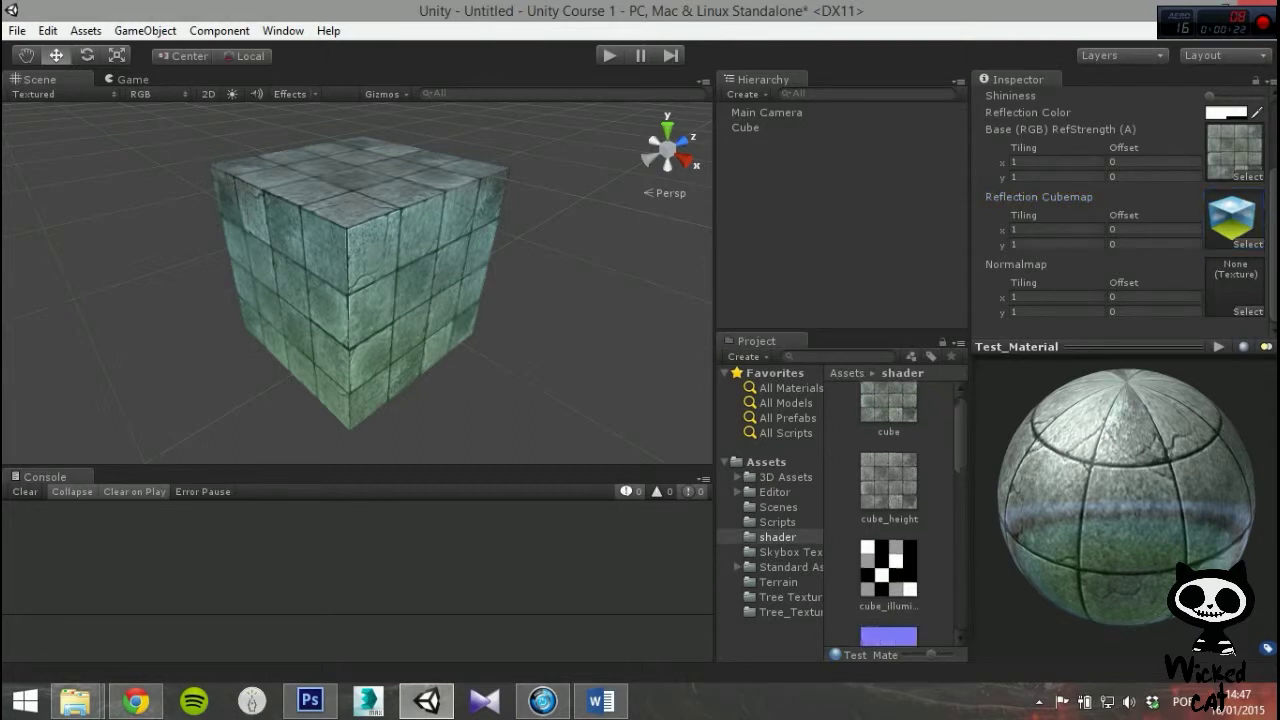
drag(889, 459, 1235, 285)
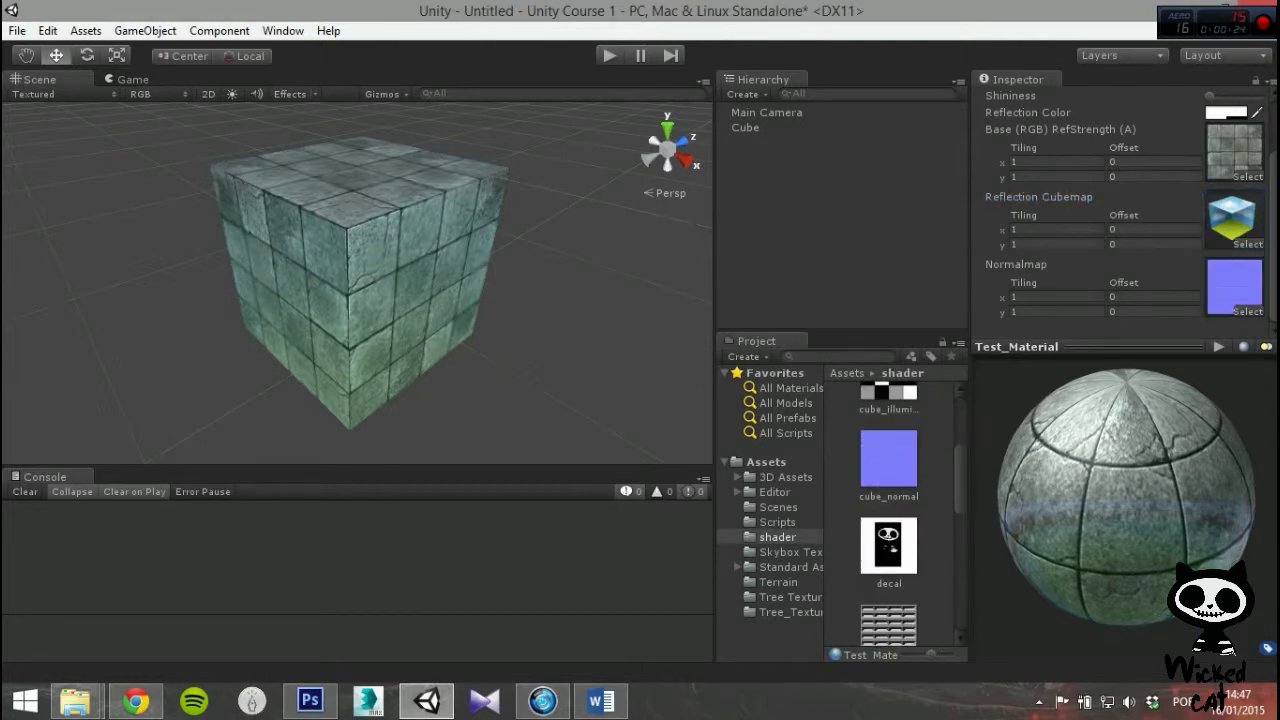
scroll(1120, 210, up, 3)
mouse_move(1126, 490)
mouse_down()
mouse_move(1150, 497)
mouse_move(1100, 500)
mouse_move(1130, 490)
mouse_up()
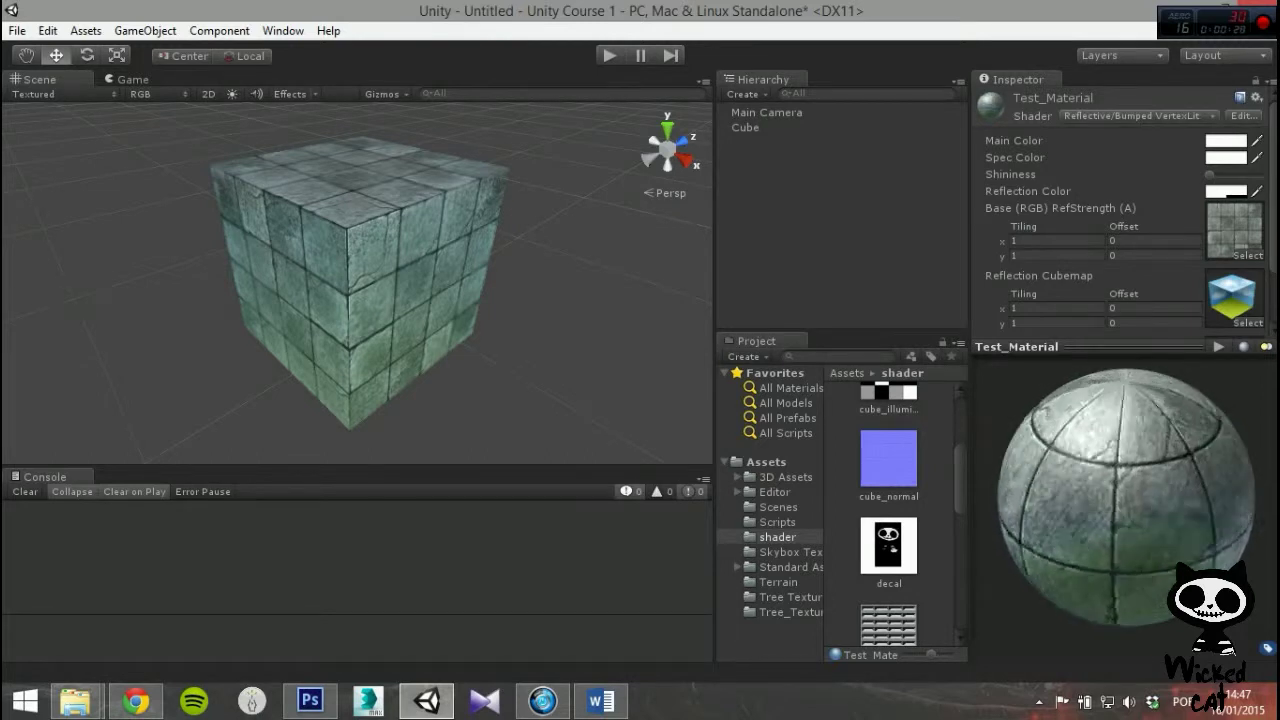